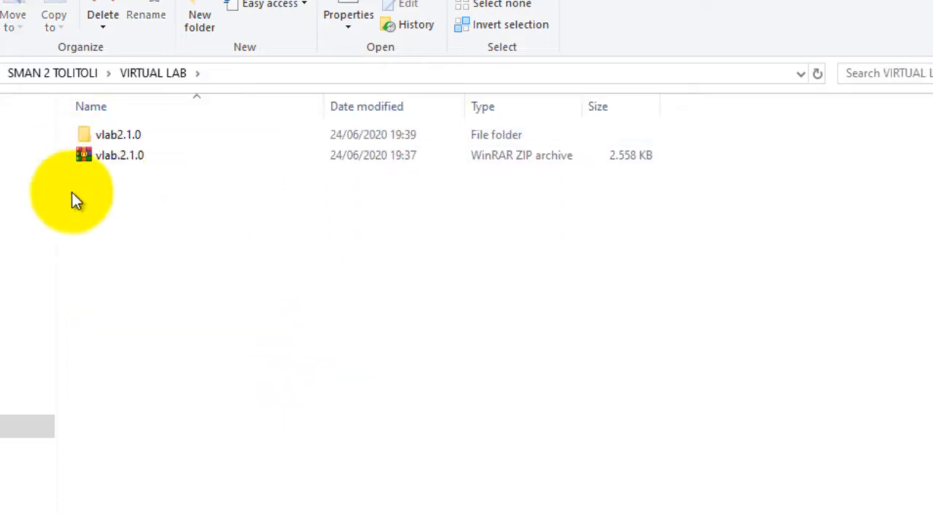
# Examine the available extraction options for the vlab.2.1.0 ZIP archive in the VIRTUAL LAB folder
pyautogui.doubleClick(198, 157)
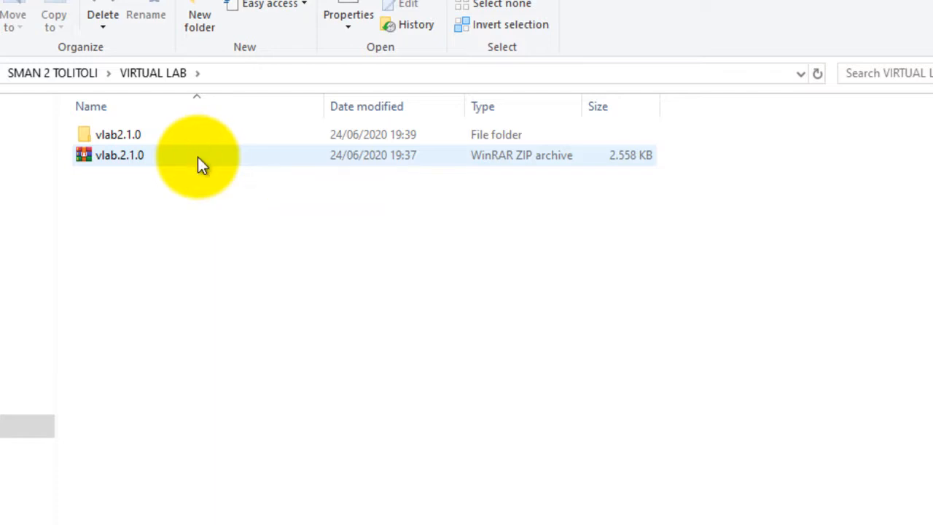
pyautogui.rightClick(198, 156)
pyautogui.click(576, 275)
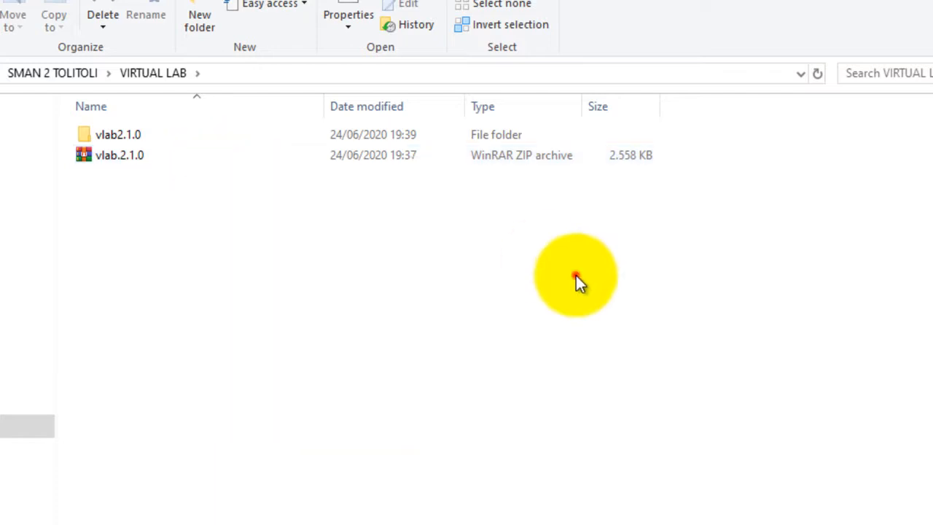
pyautogui.click(109, 157)
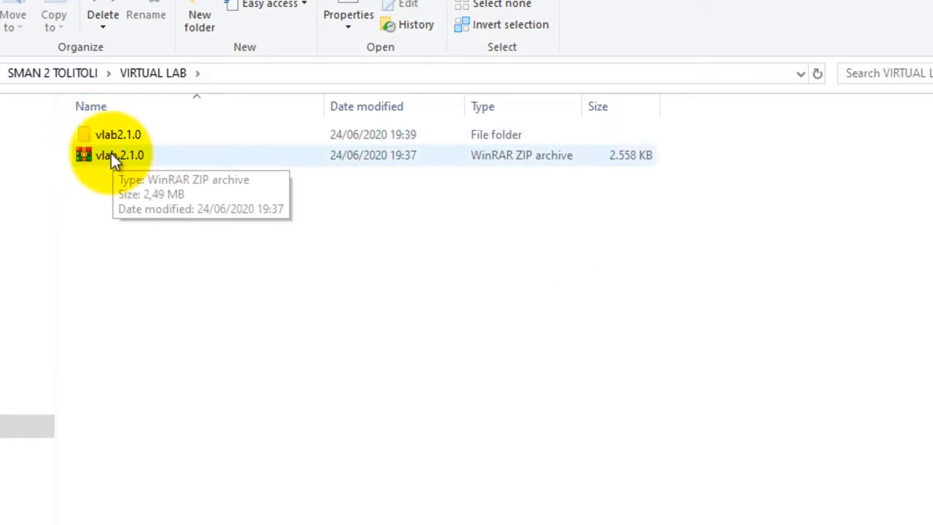
pyautogui.click(111, 157)
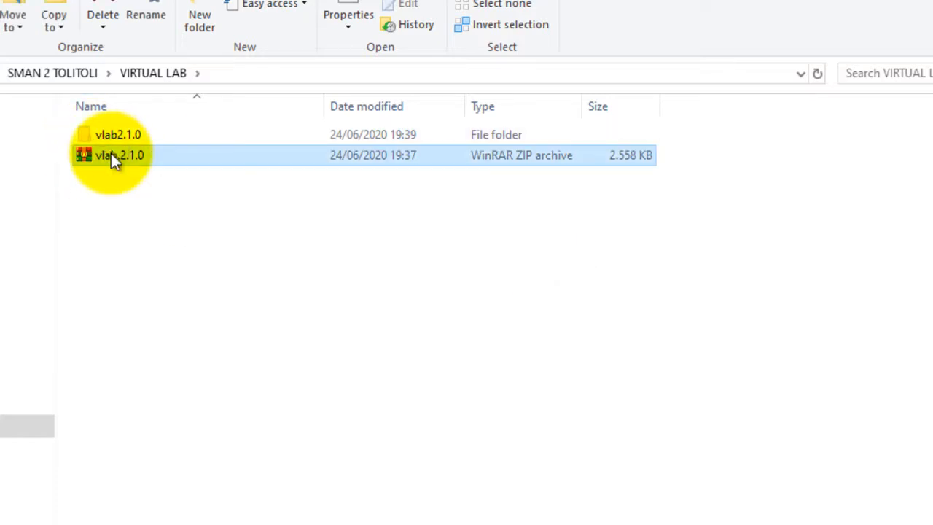
pyautogui.rightClick(110, 156)
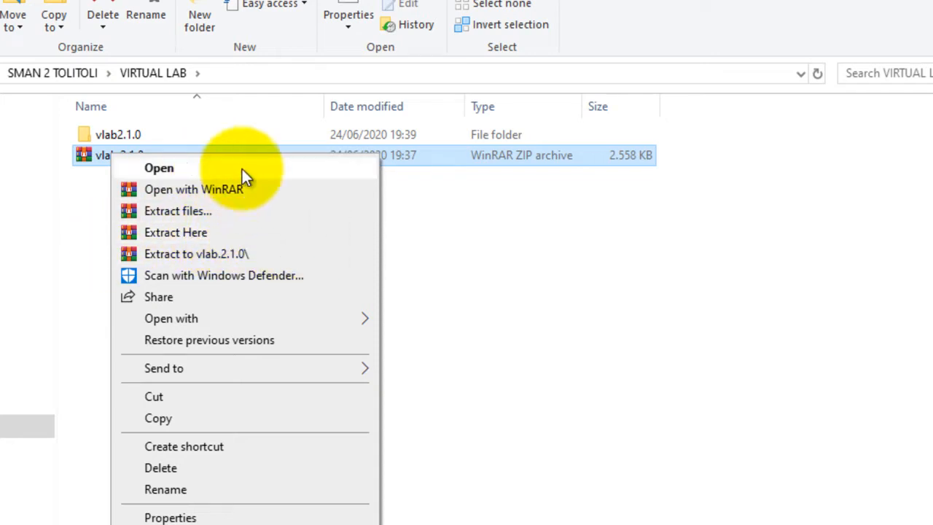
pyautogui.click(473, 257)
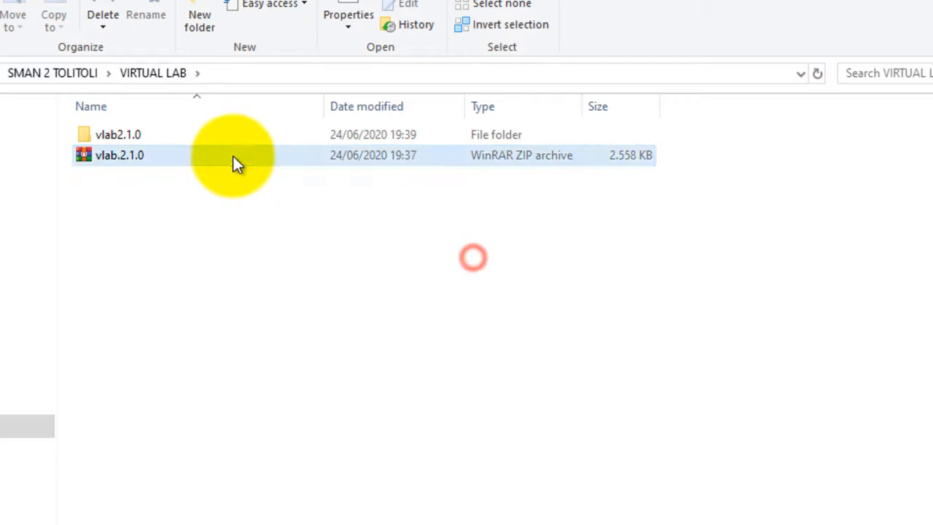
# Open the vlab2.1.0 folder and bring up the IrYdium Chemistry Lab application
pyautogui.doubleClick(137, 136)
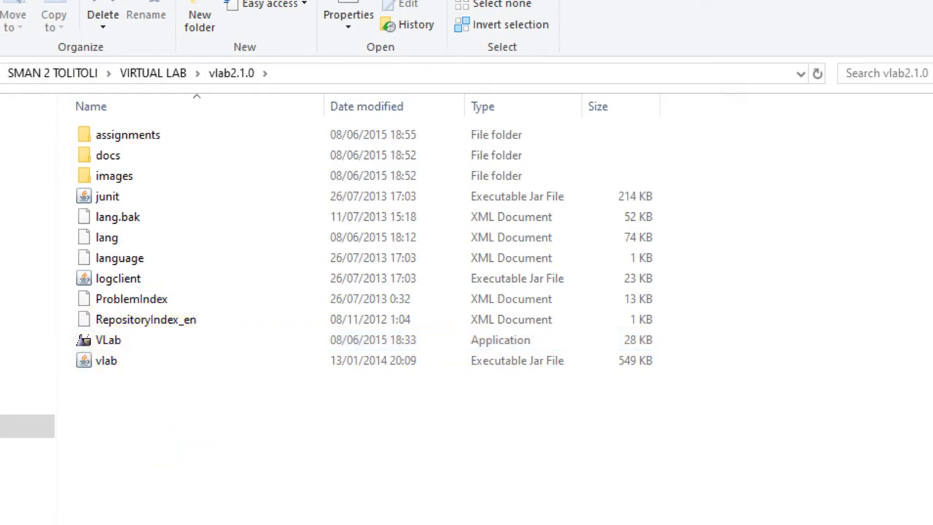
pyautogui.click(180, 522)
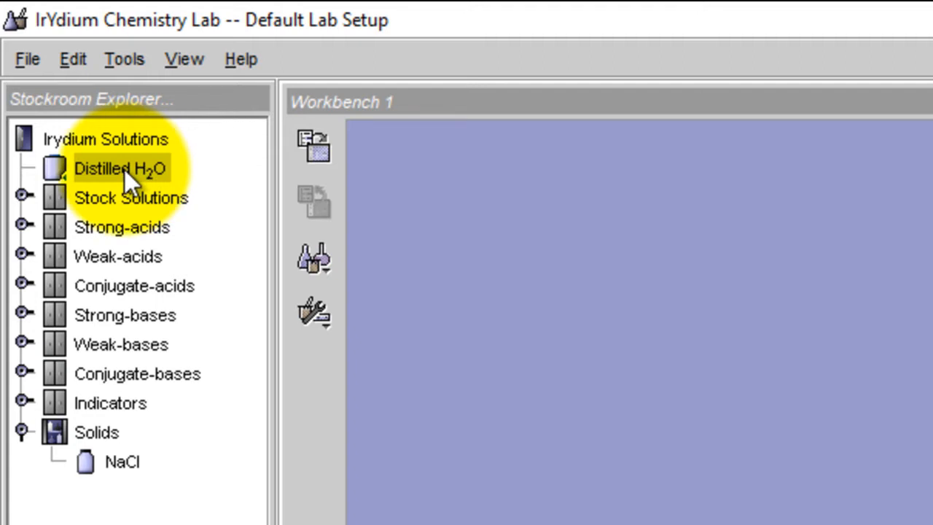
# Place a Distilled H2O container from the stockroom near the middle of Workbench 1, and delete it
pyautogui.doubleClick(124, 170)
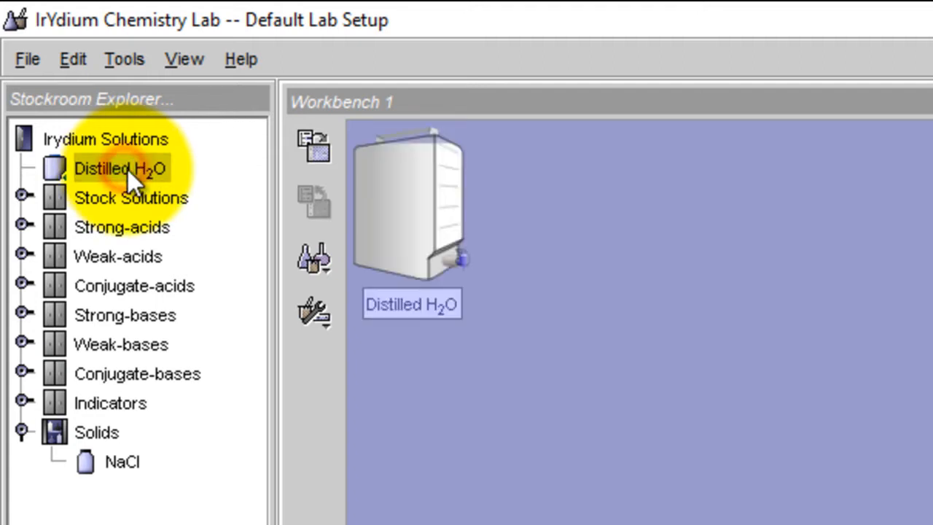
pyautogui.moveTo(408, 210); pyautogui.dragTo(531, 329)
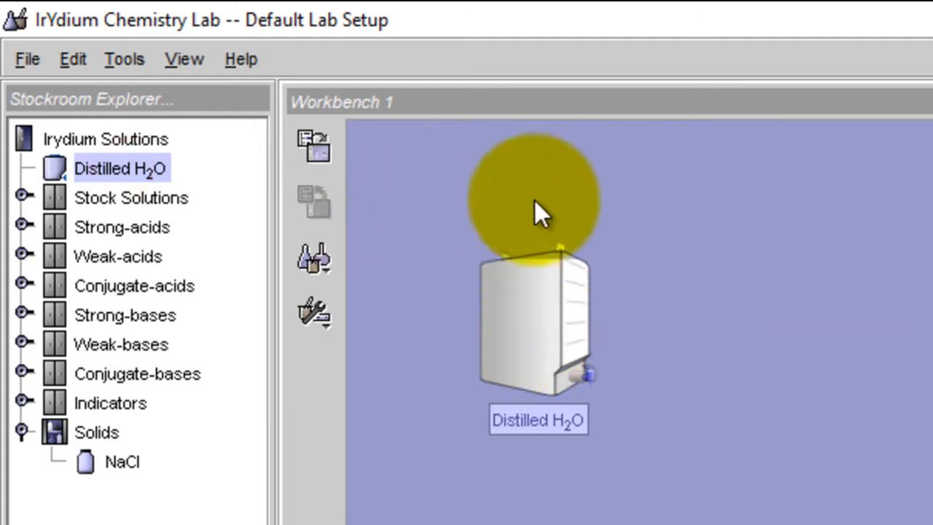
pyautogui.moveTo(464, 213); pyautogui.dragTo(627, 444)
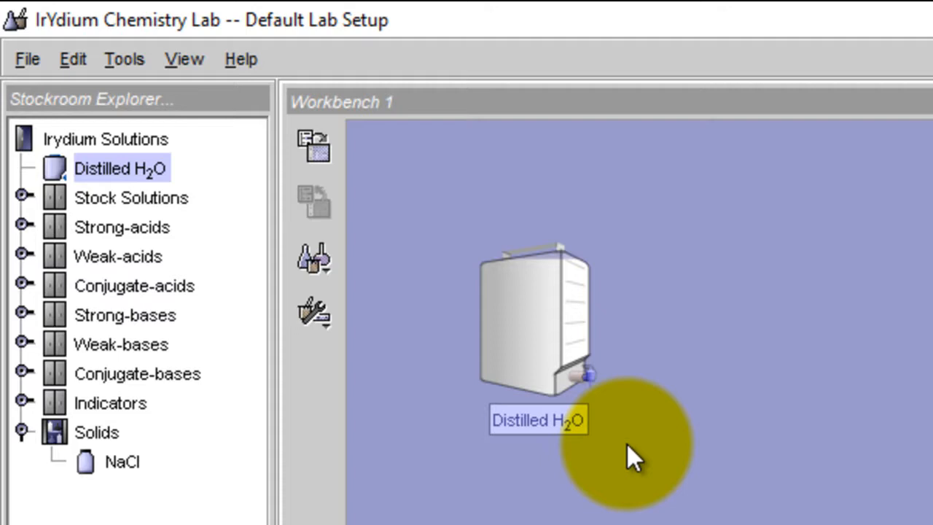
pyautogui.press('Delete')
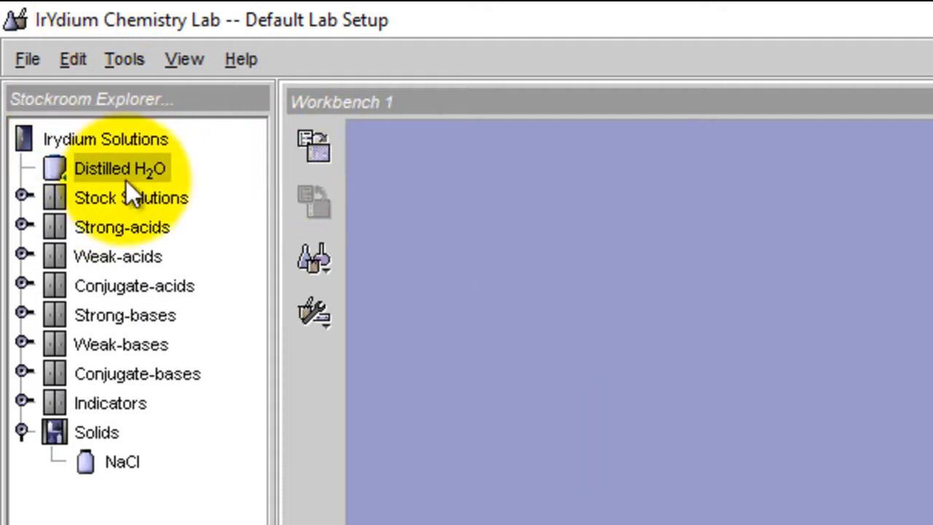
# Transfer the selected Distilled H2O to the workbench again, reposition its container further from the corner, and remove it
pyautogui.click(326, 156)
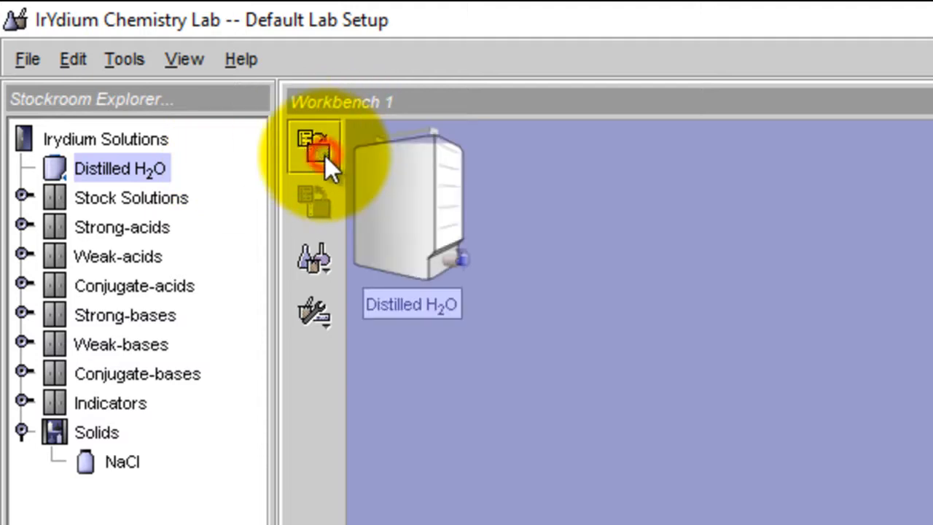
pyautogui.click(431, 199)
pyautogui.moveTo(449, 231); pyautogui.dragTo(752, 398)
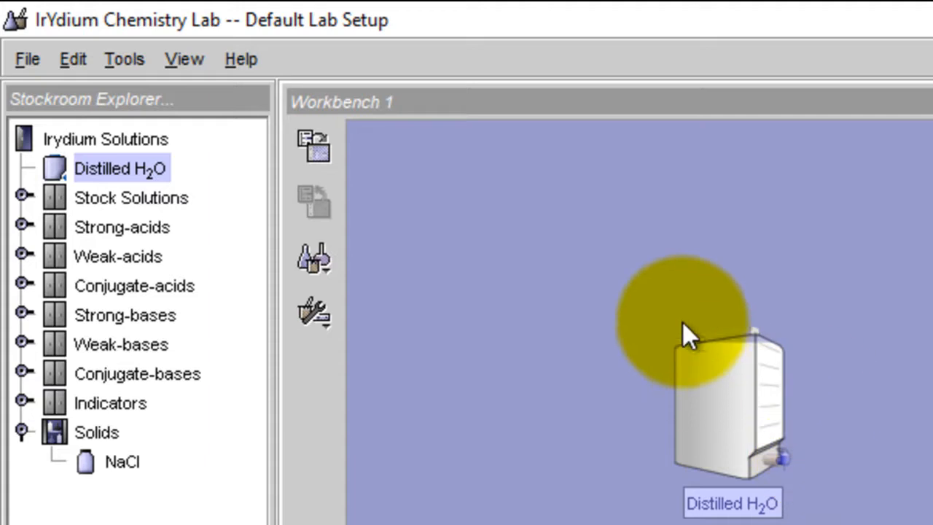
pyautogui.moveTo(641, 294)
pyautogui.mouseDown()
pyautogui.moveTo(737, 372)
pyautogui.moveTo(818, 524)
pyautogui.mouseUp()
pyautogui.press('Delete')
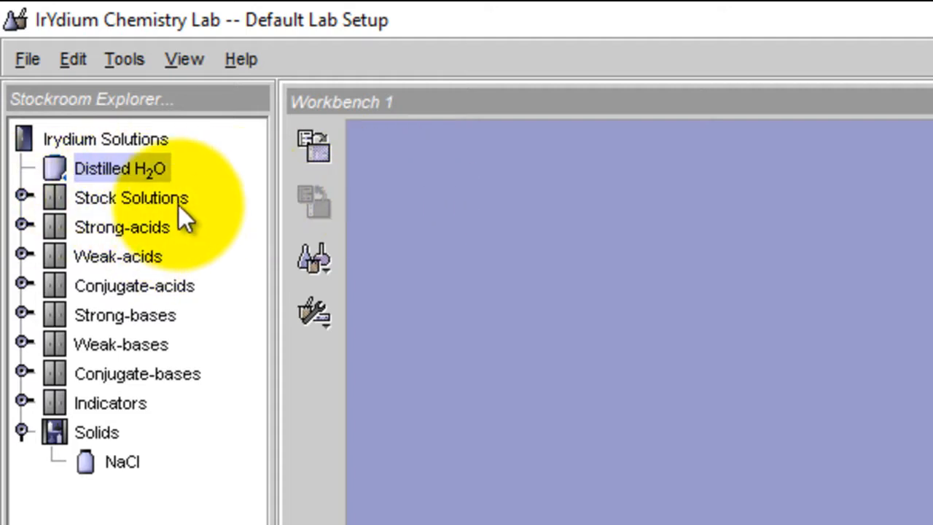
# Examine the contents of the Stock Solutions, Strong-acids, Weak-acids and Conjugate-acids cabinets one by one, closing each after viewing
pyautogui.click(24, 196)
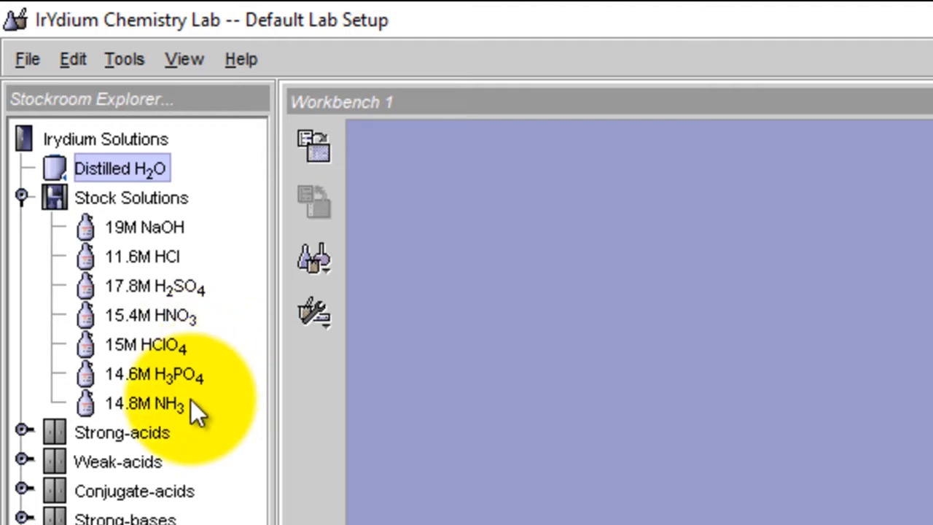
pyautogui.click(22, 194)
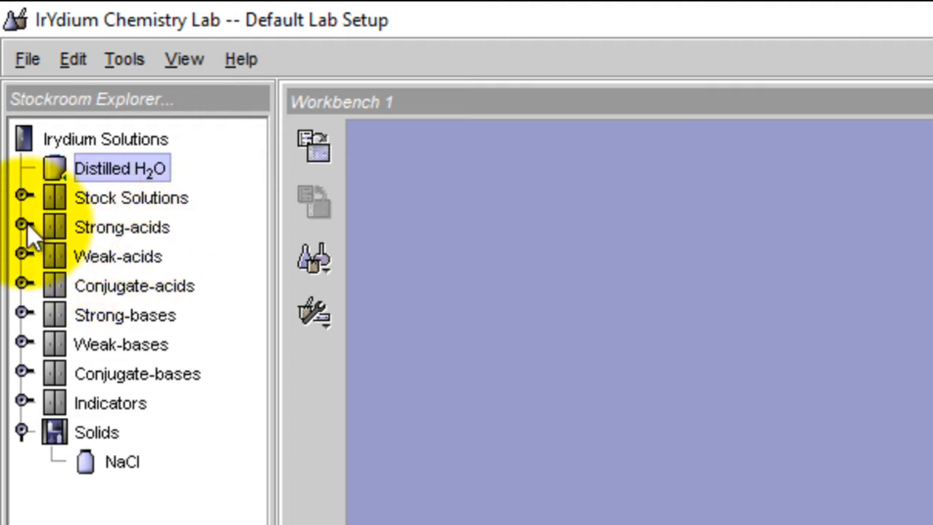
pyautogui.click(24, 224)
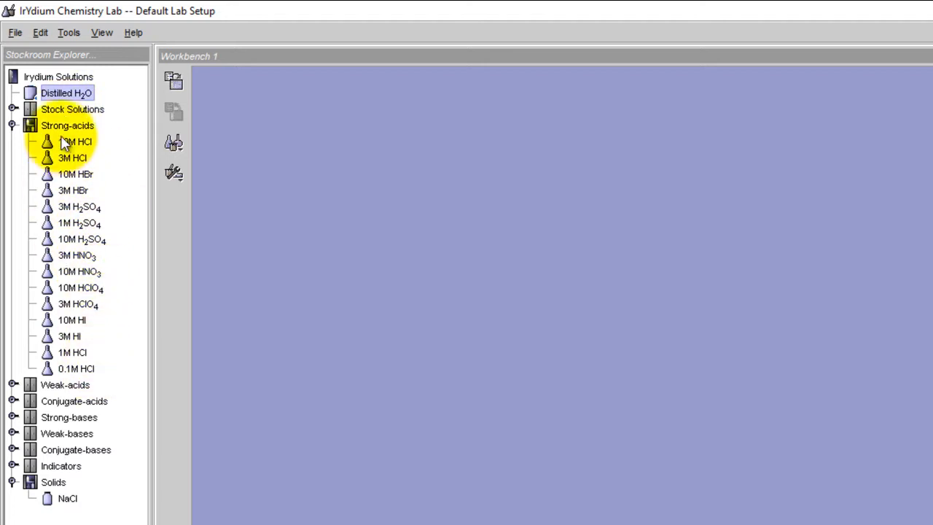
pyautogui.click(12, 125)
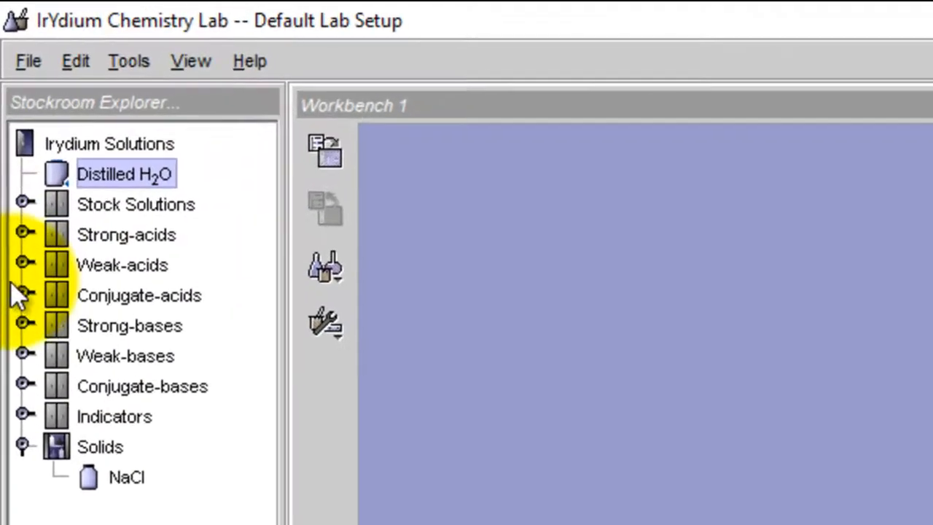
pyautogui.click(24, 261)
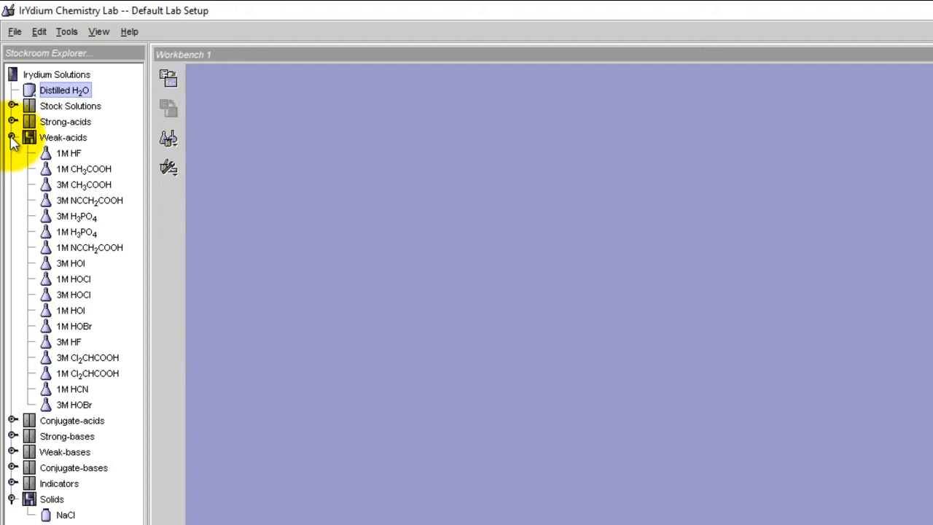
pyautogui.click(12, 138)
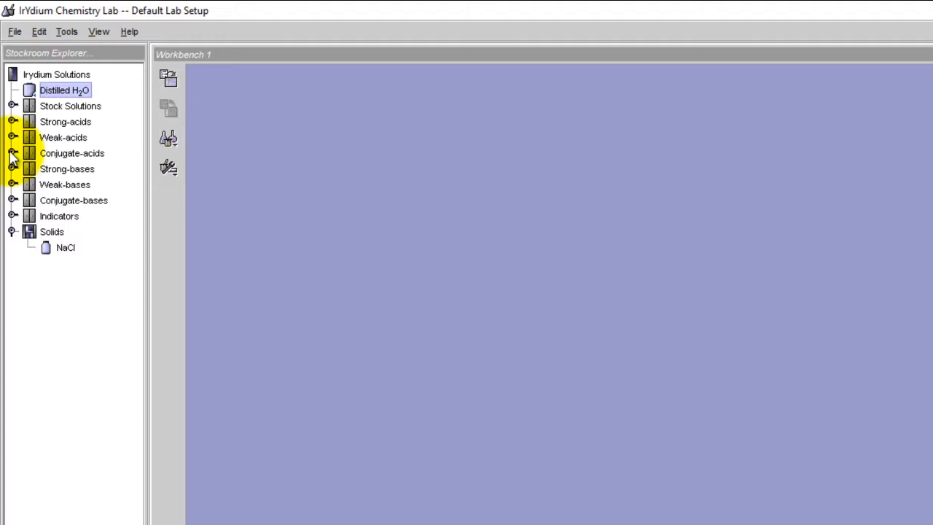
pyautogui.click(13, 154)
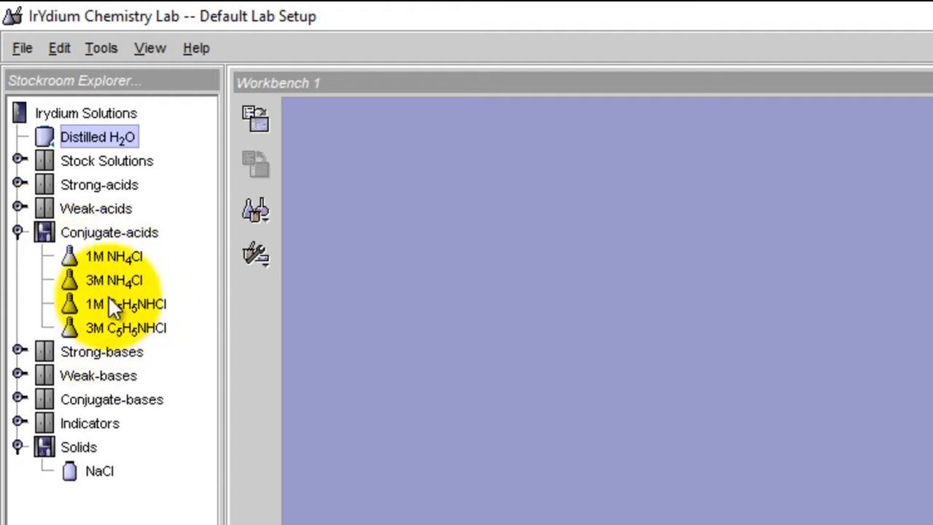
pyautogui.click(19, 232)
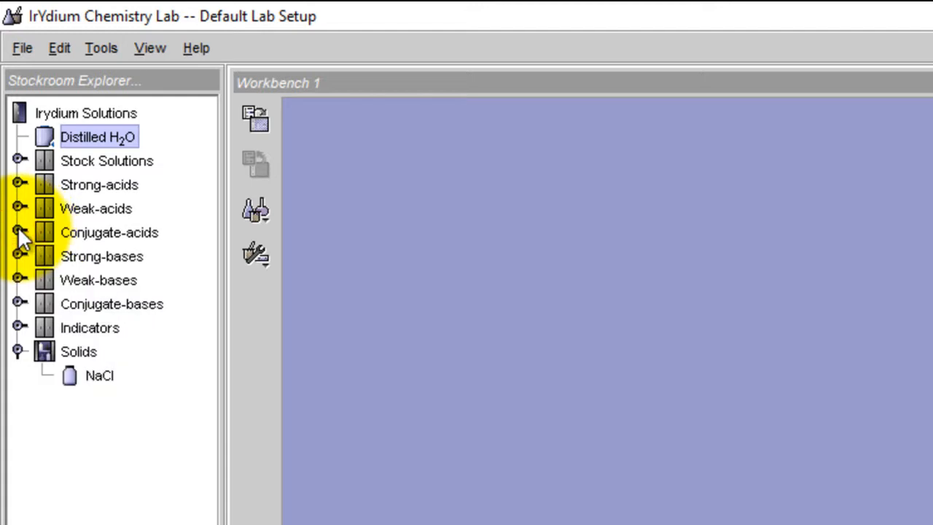
# Examine the contents of the Strong-bases, Weak-bases, Conjugate-bases, Indicators and Solids cabinets in the stockroom
pyautogui.click(19, 256)
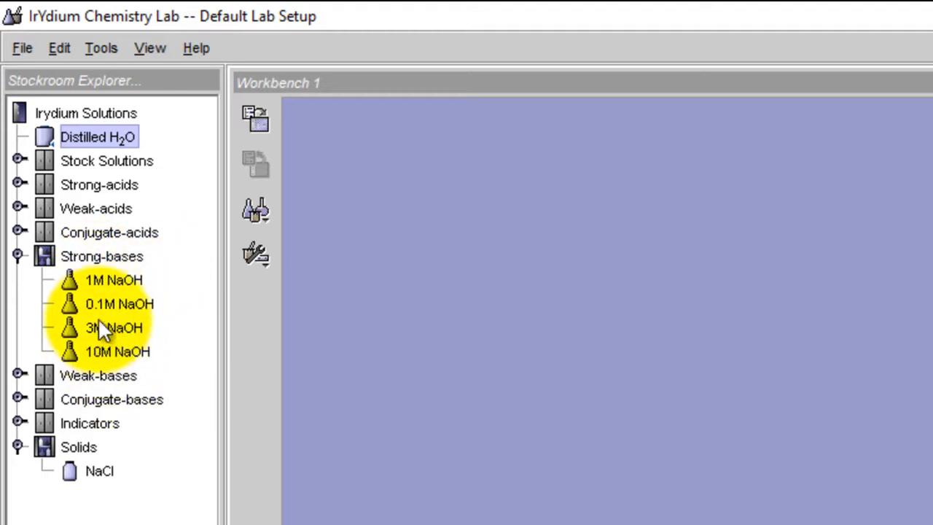
pyautogui.click(18, 255)
pyautogui.click(18, 279)
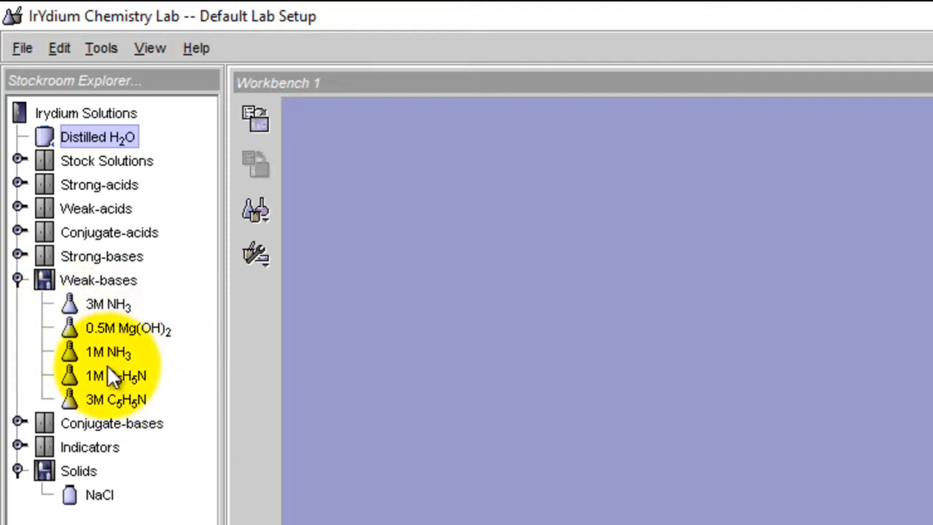
pyautogui.click(18, 279)
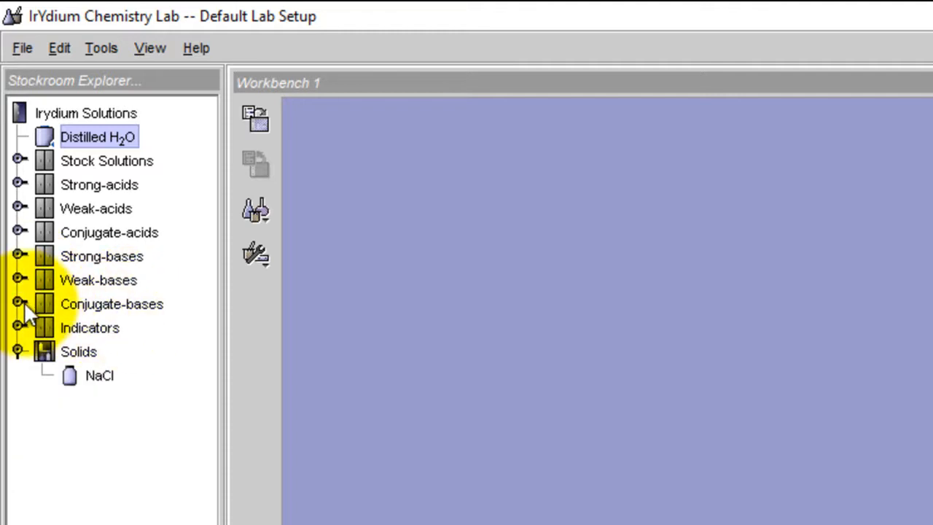
pyautogui.click(20, 302)
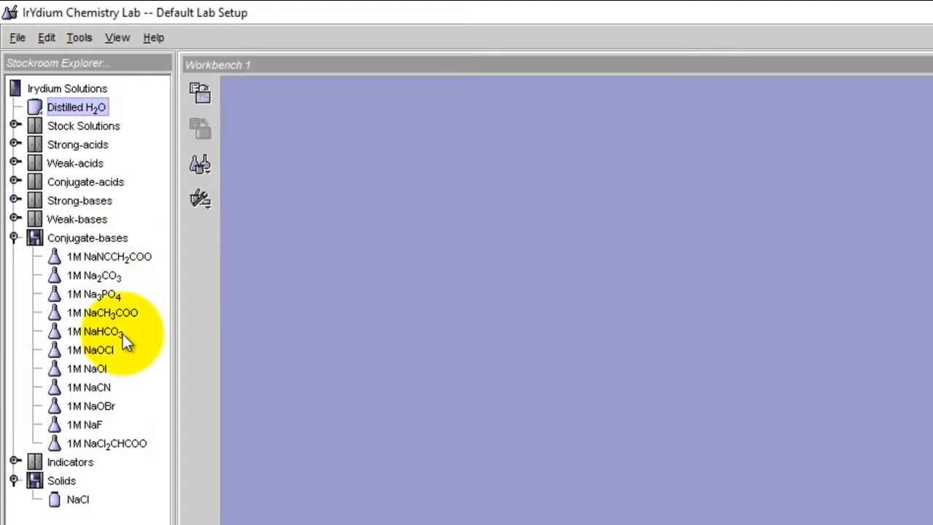
pyautogui.click(14, 237)
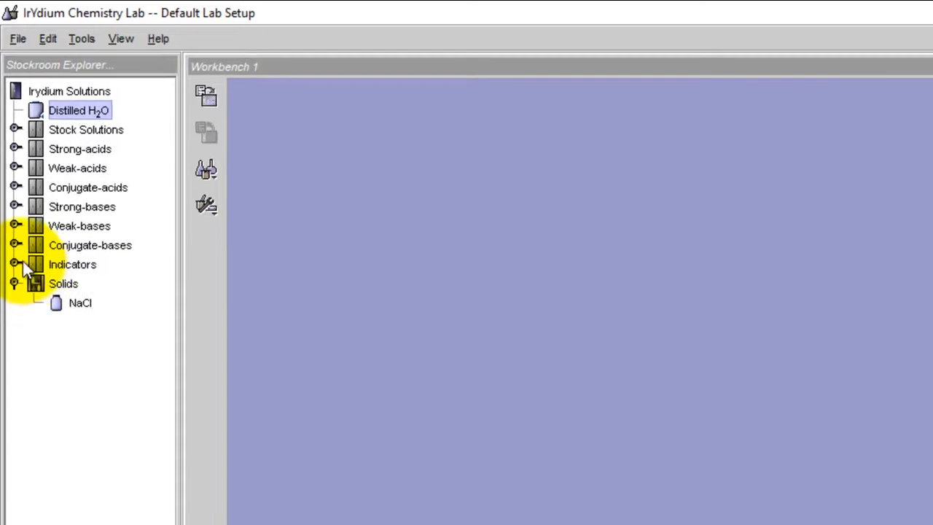
pyautogui.click(15, 263)
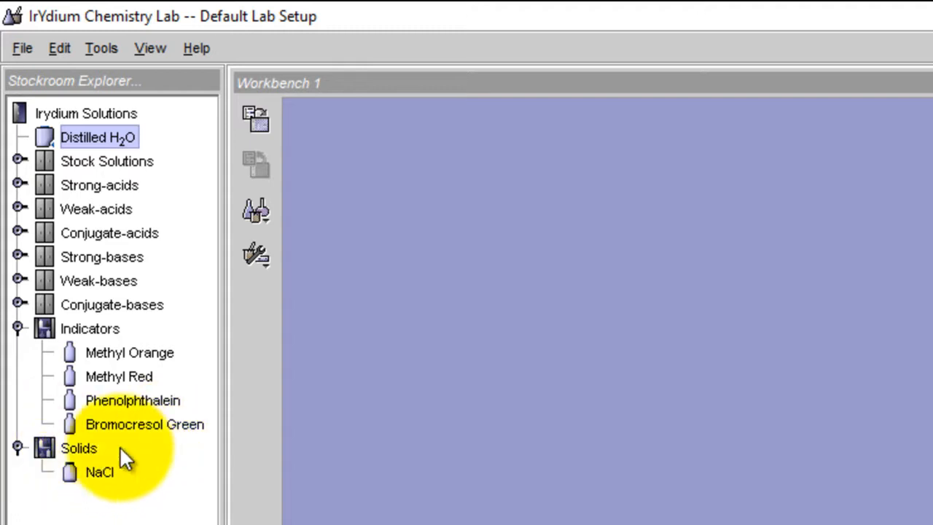
pyautogui.click(18, 328)
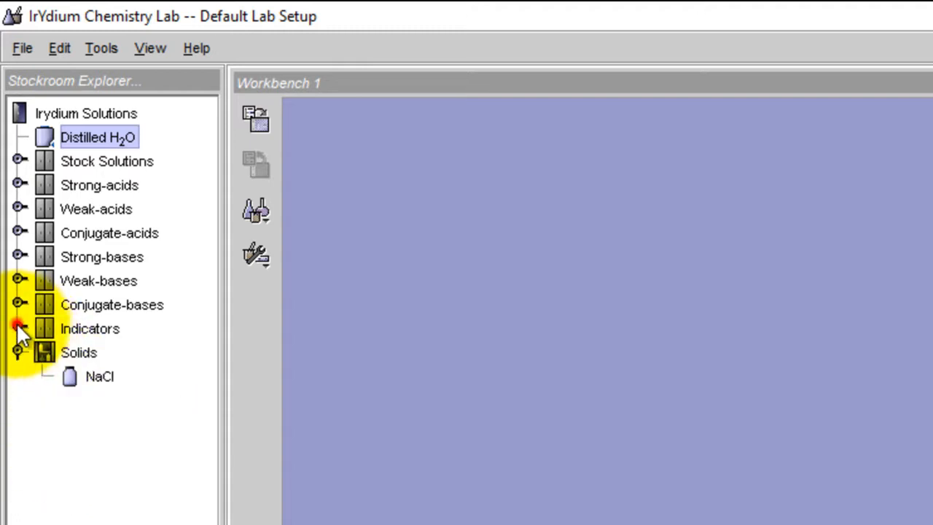
pyautogui.click(18, 351)
pyautogui.click(18, 351)
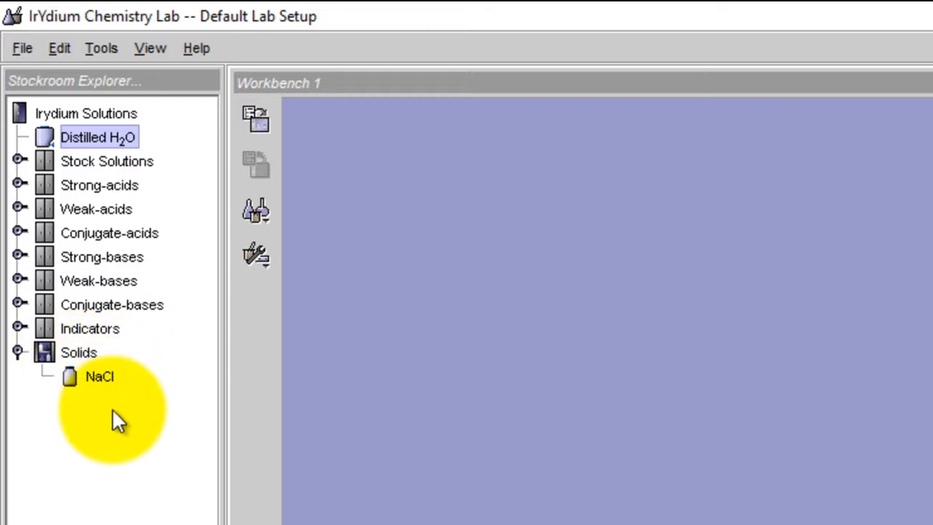
# Examine the available sizes of beakers, Erlenmeyers, graduated cylinders, pipets and volumetric flasks in the glassware list
pyautogui.click(263, 212)
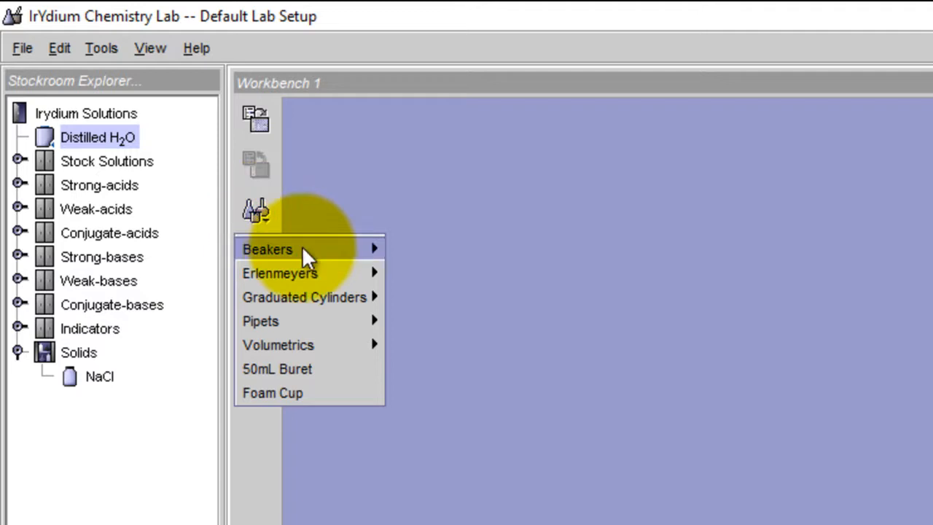
pyautogui.moveTo(298, 250)
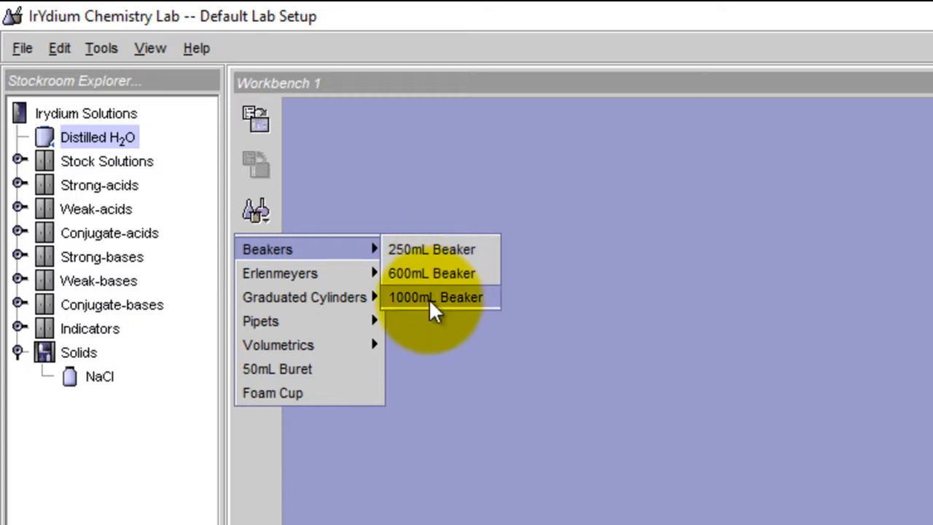
pyautogui.moveTo(333, 281)
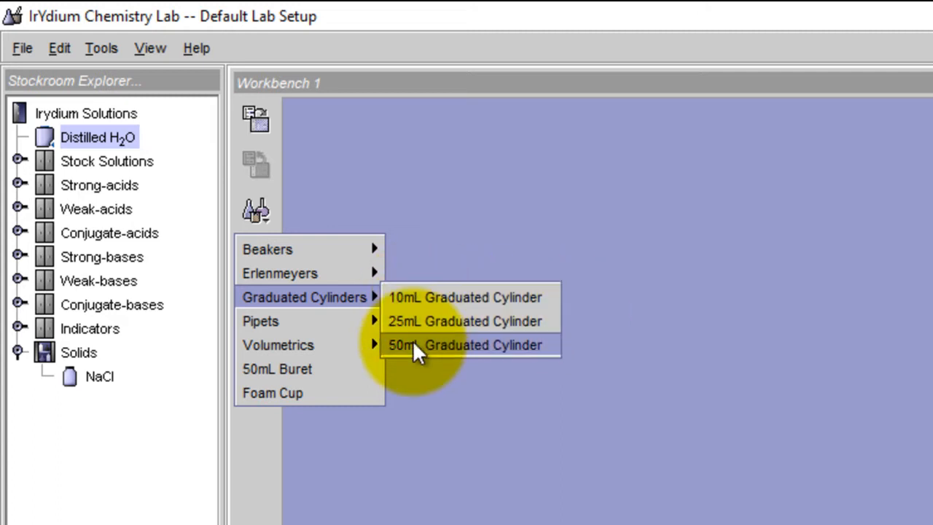
pyautogui.moveTo(294, 321)
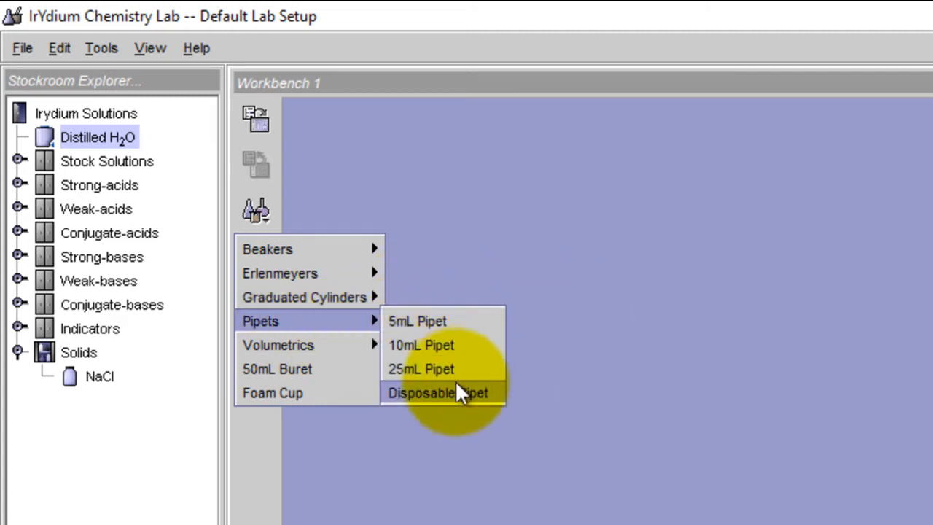
pyautogui.moveTo(333, 345)
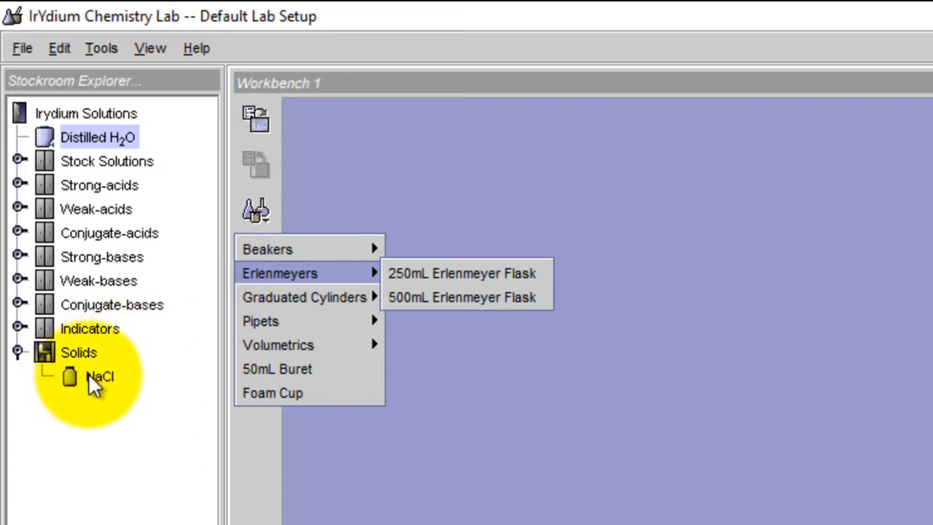
pyautogui.click(504, 469)
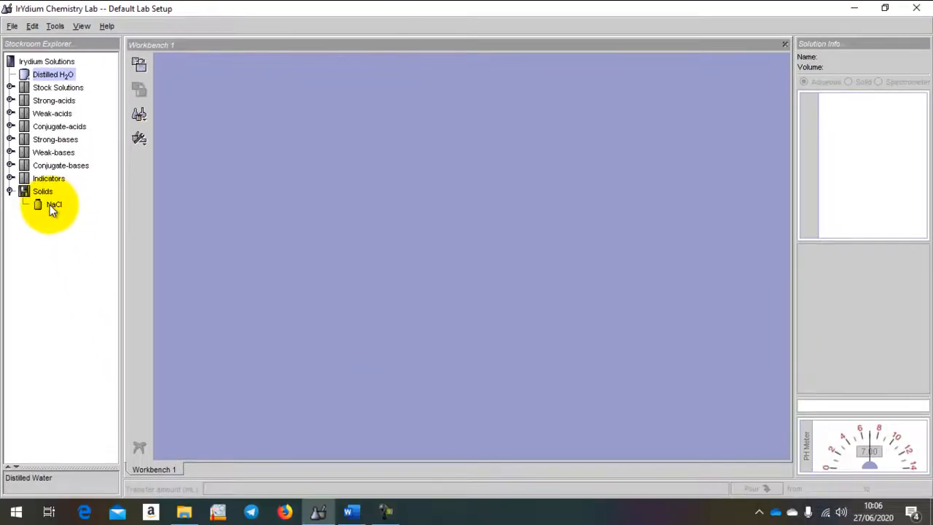
# Place NaCl from the Solids cabinet and Distilled H2O on the workbench's right side, with the water below the NaCl
pyautogui.doubleClick(51, 207)
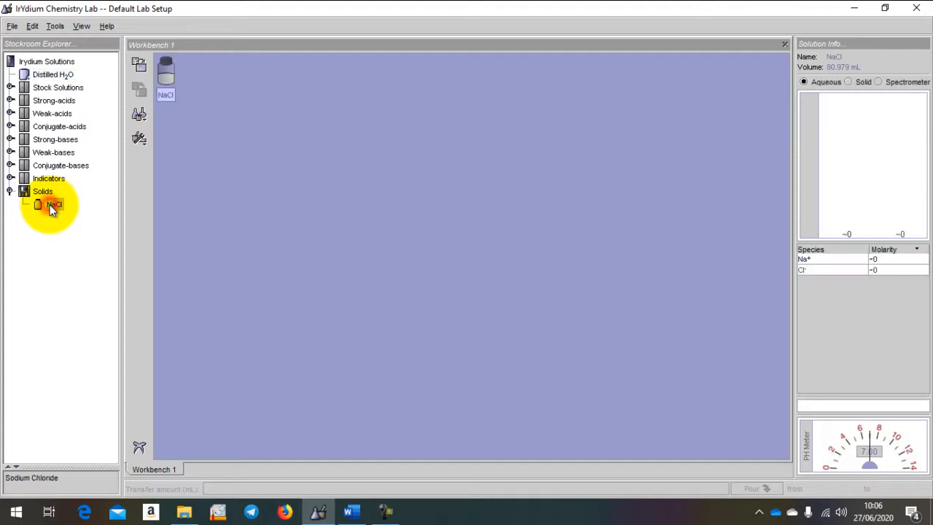
pyautogui.moveTo(166, 78); pyautogui.dragTo(678, 106)
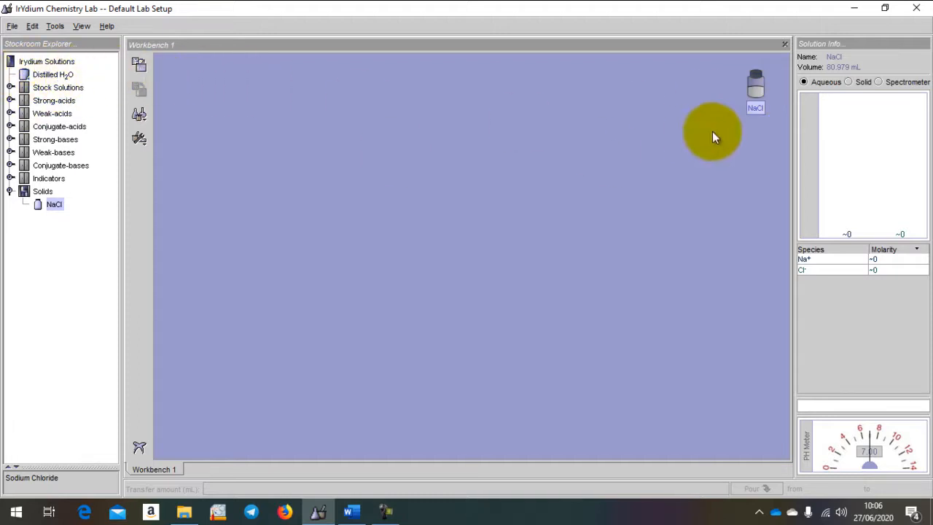
pyautogui.click(57, 76)
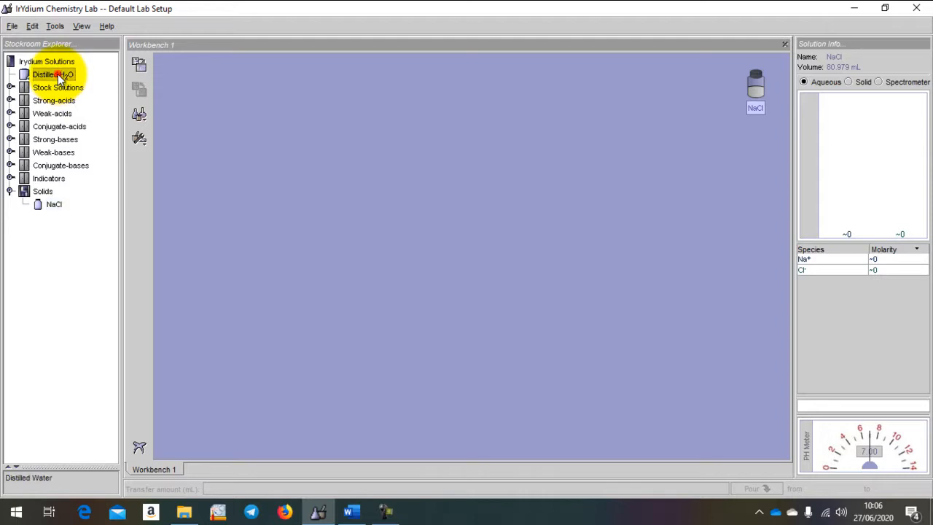
pyautogui.click(139, 64)
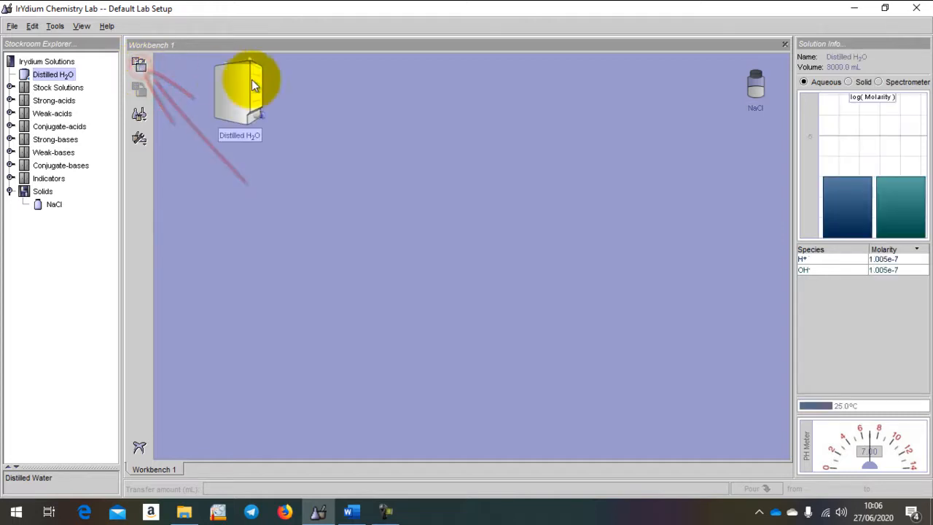
pyautogui.moveTo(251, 91); pyautogui.dragTo(766, 166)
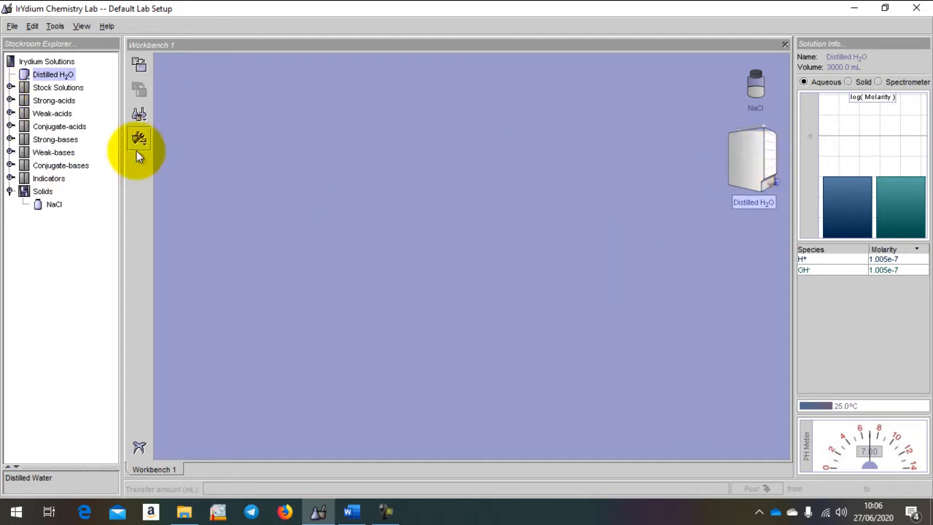
# Add a 250mL Beaker to the workbench and position it near the upper-left corner
pyautogui.click(141, 118)
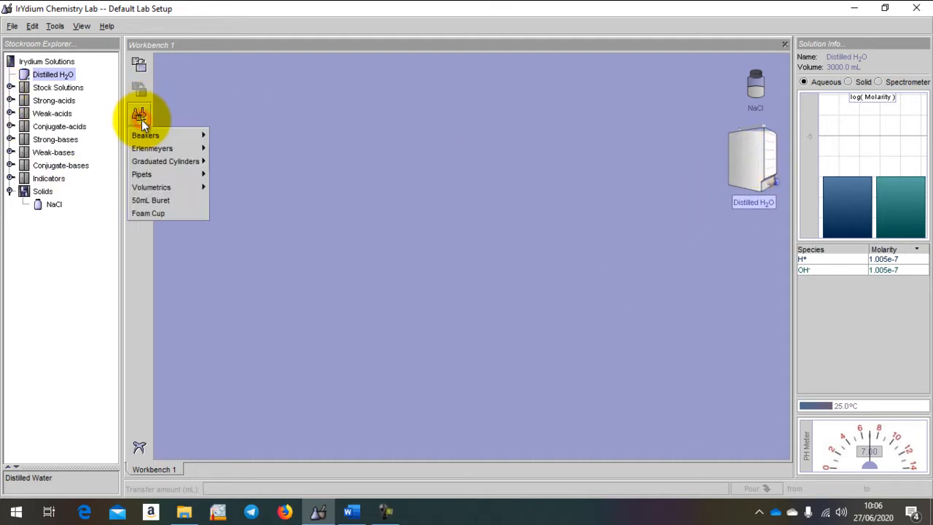
pyautogui.moveTo(180, 138)
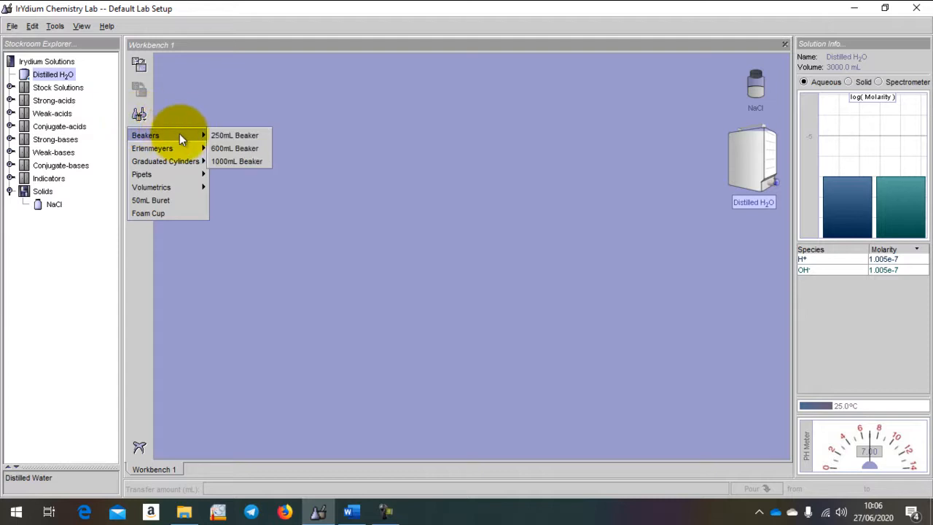
pyautogui.click(258, 138)
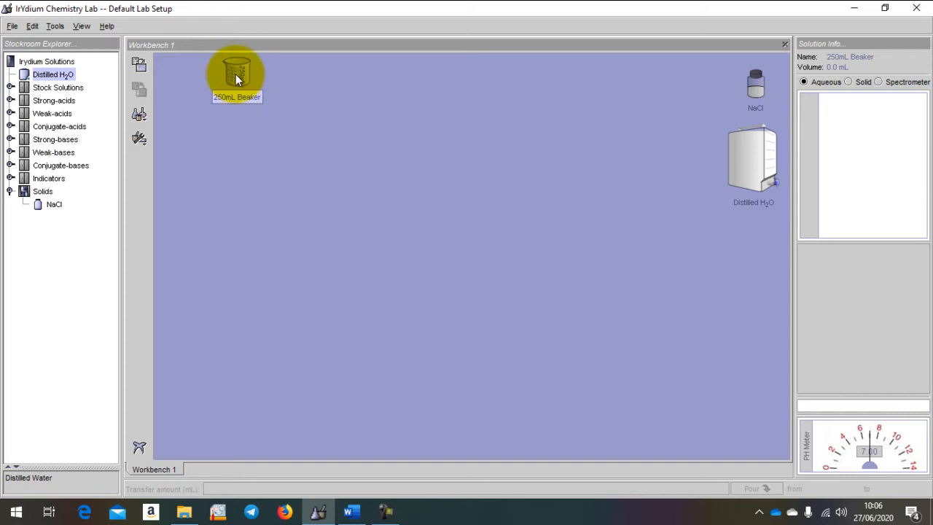
pyautogui.moveTo(236, 77); pyautogui.dragTo(194, 86)
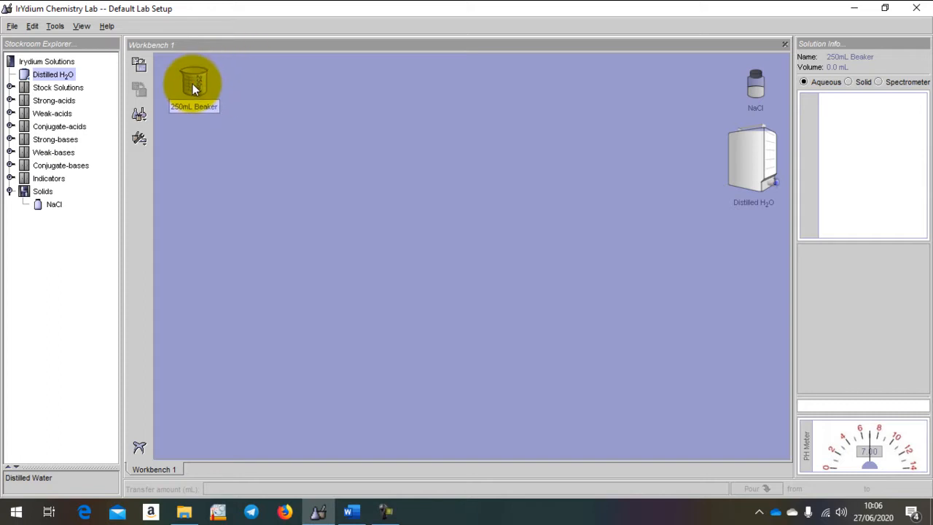
# Add a 1000mL Volumetric Flask to the workbench and position it directly below the 250mL Beaker
pyautogui.click(140, 115)
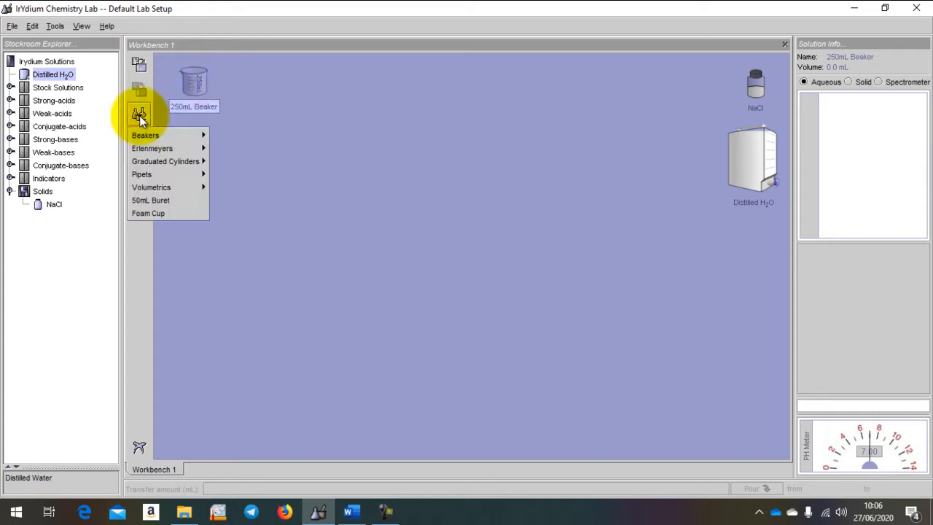
pyautogui.moveTo(167, 185)
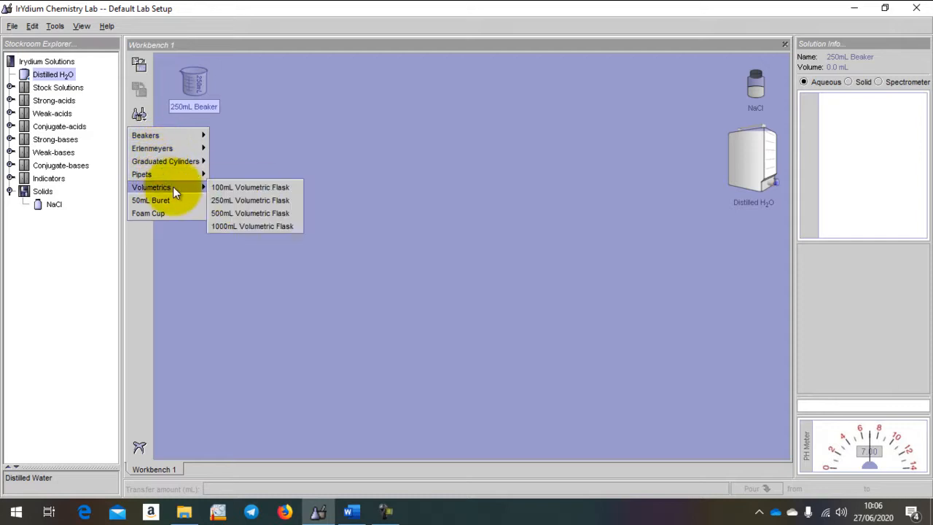
pyautogui.click(235, 226)
pyautogui.moveTo(287, 123); pyautogui.dragTo(200, 187)
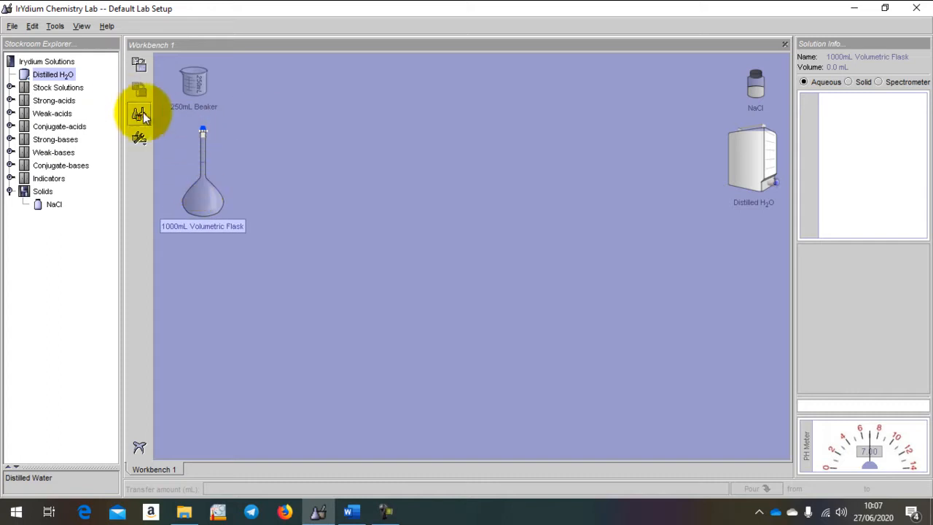
pyautogui.click(143, 112)
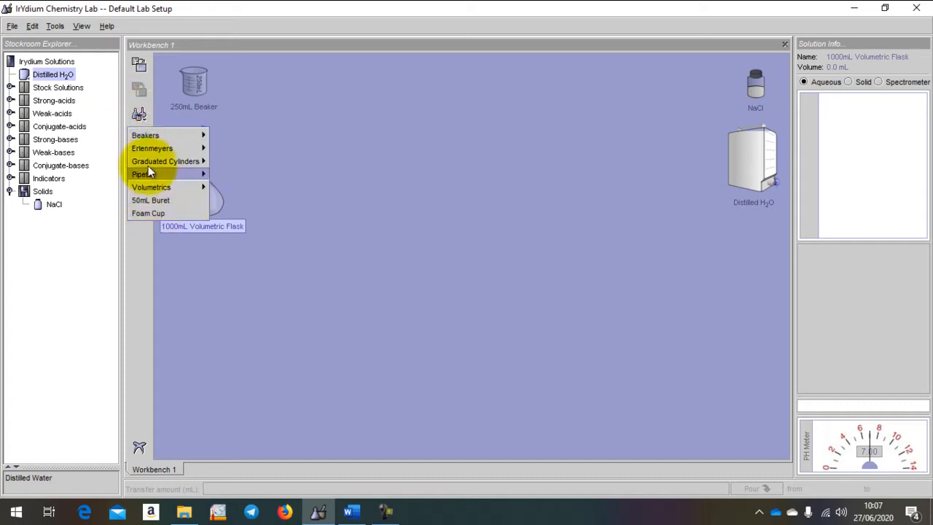
pyautogui.moveTo(198, 133)
pyautogui.click(342, 217)
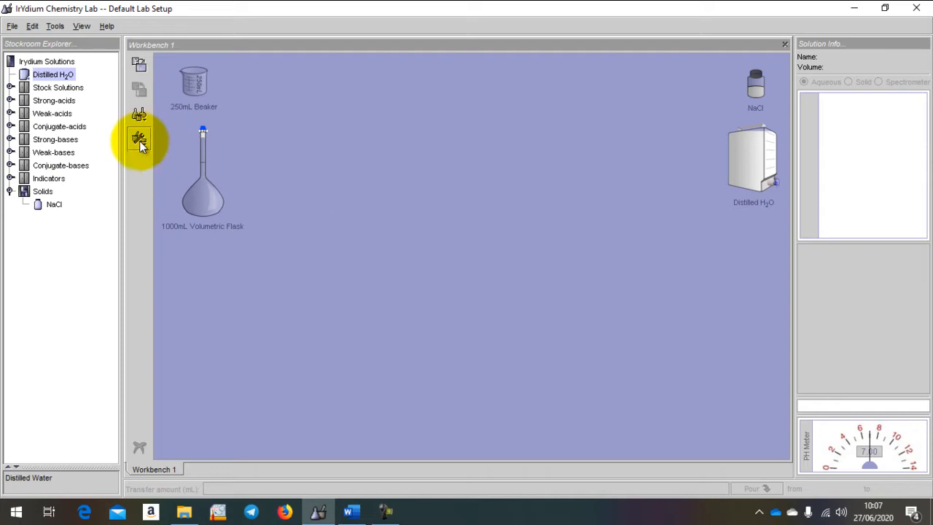
# Add a Weighing Boat and a Scale to the workbench, lining them up below the 1000mL Volumetric Flask
pyautogui.click(139, 141)
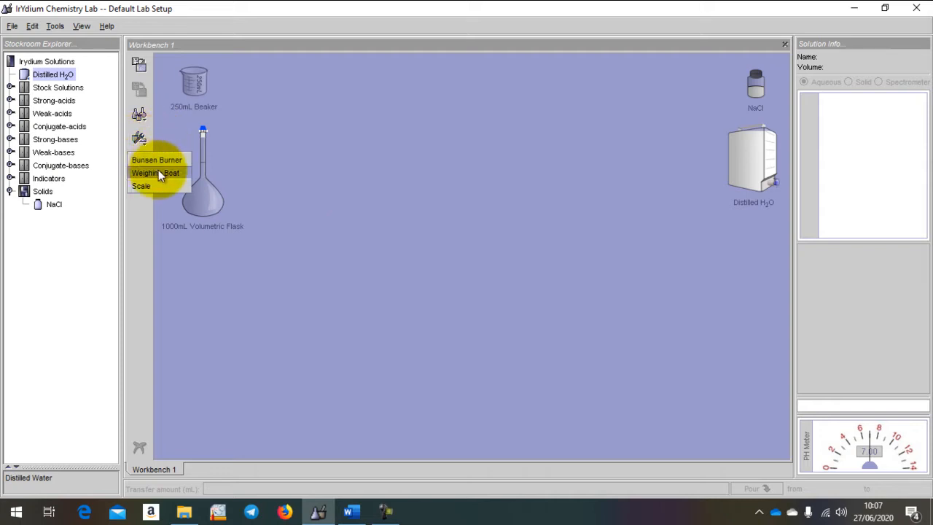
pyautogui.click(158, 172)
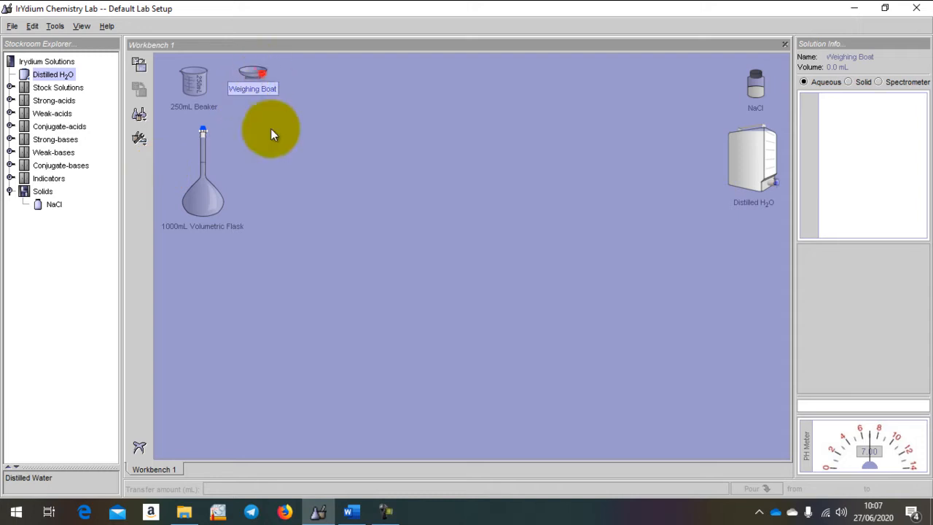
pyautogui.moveTo(262, 73); pyautogui.dragTo(199, 260)
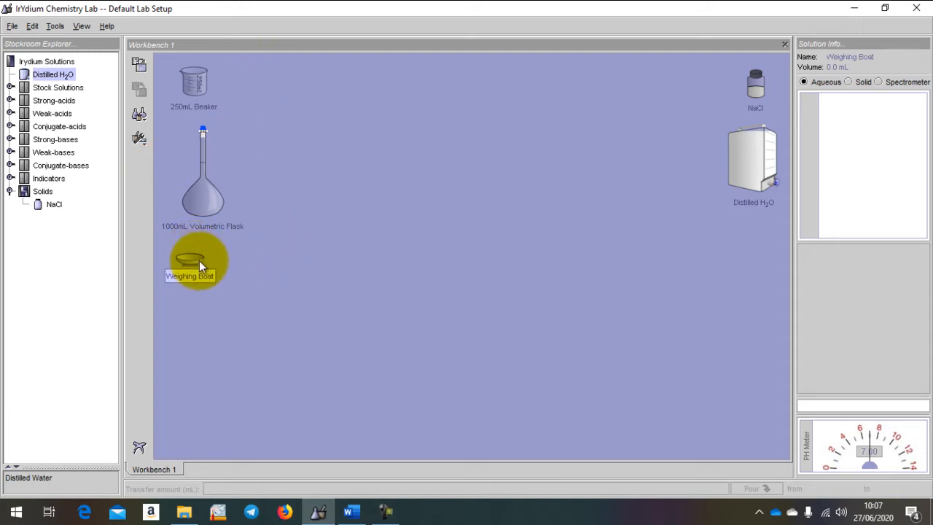
pyautogui.click(141, 137)
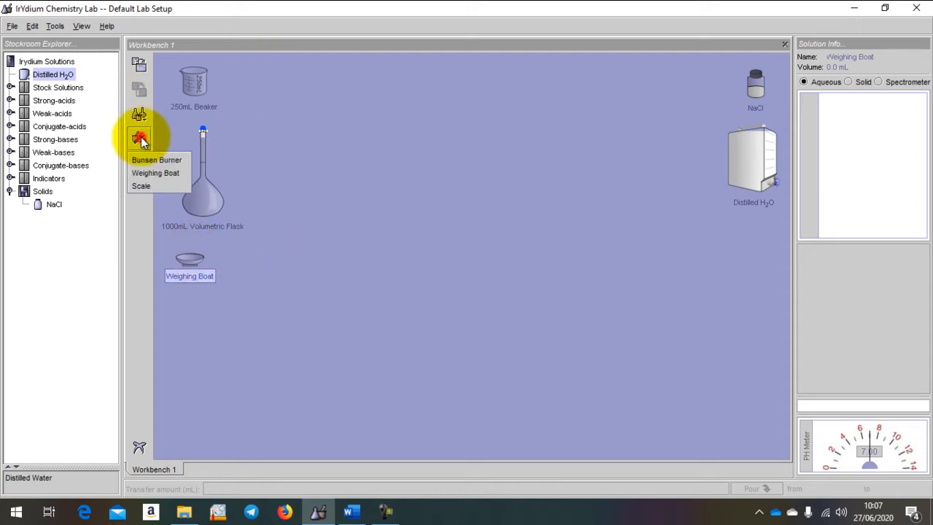
pyautogui.click(136, 187)
pyautogui.moveTo(291, 63); pyautogui.dragTo(224, 313)
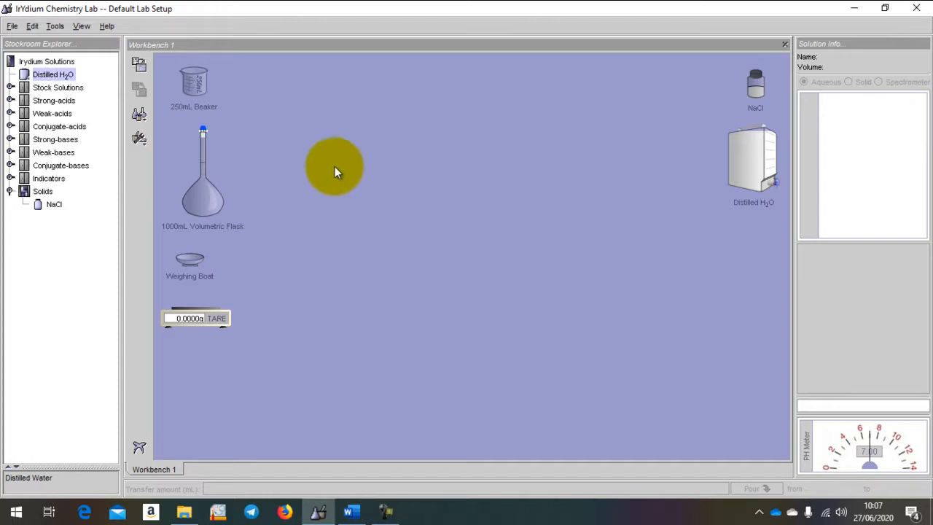
# Move the scale into the open middle area of the workbench and set the weighing boat on it
pyautogui.moveTo(222, 315); pyautogui.dragTo(435, 193)
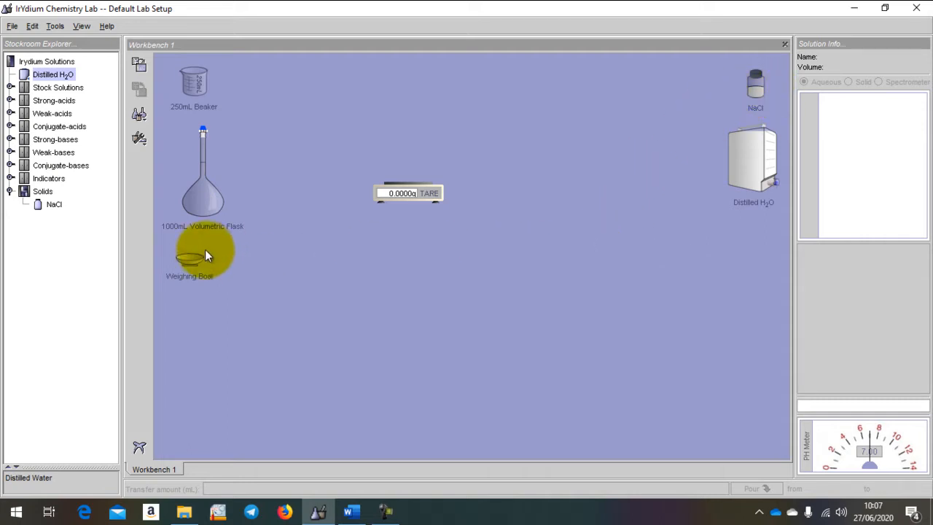
pyautogui.moveTo(189, 261); pyautogui.dragTo(393, 135)
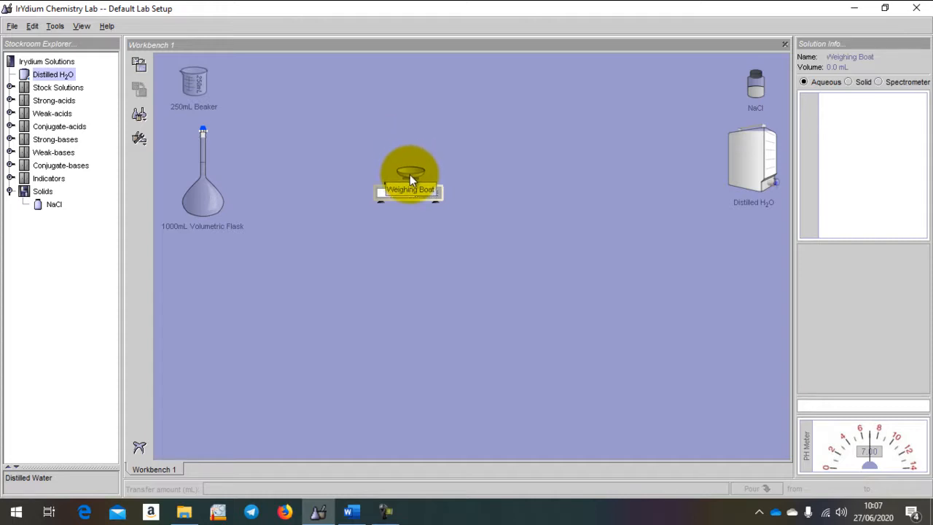
pyautogui.moveTo(410, 176); pyautogui.dragTo(411, 184)
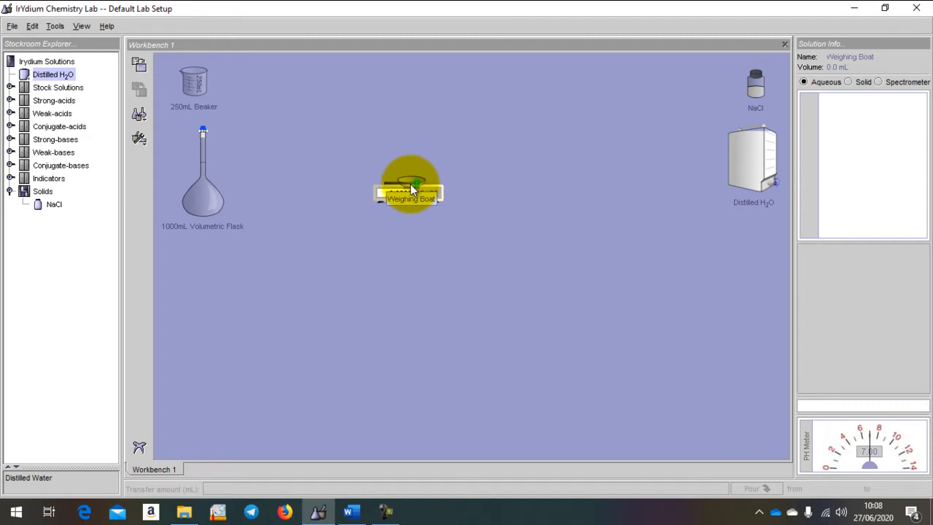
pyautogui.moveTo(410, 183); pyautogui.dragTo(410, 183)
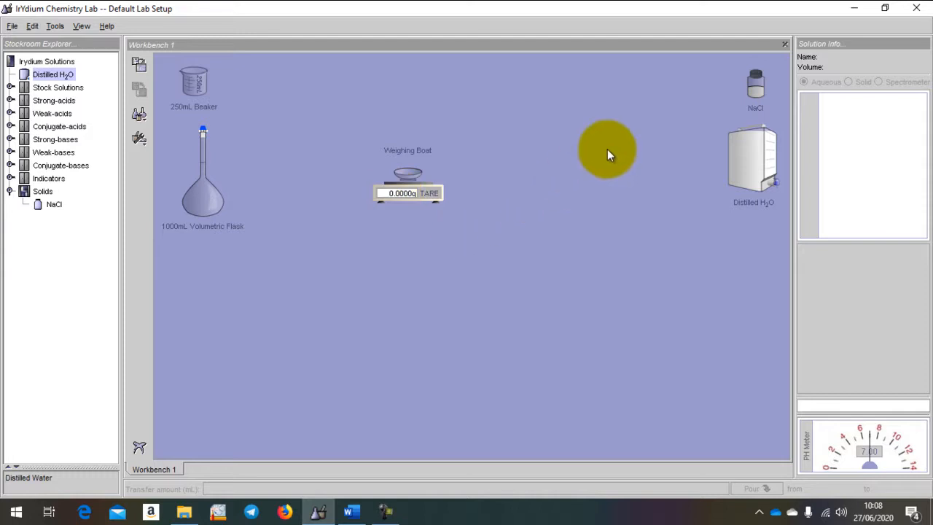
# Bring the NaCl bottle over the weighing boat on the scale and pour 5,85 g of NaCl into the boat
pyautogui.moveTo(757, 89); pyautogui.dragTo(412, 161)
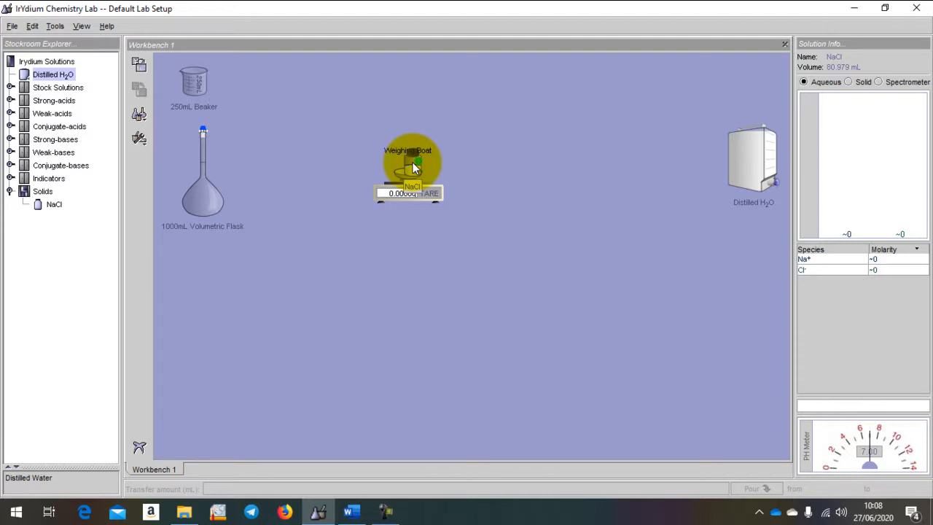
pyautogui.moveTo(412, 168); pyautogui.dragTo(412, 168)
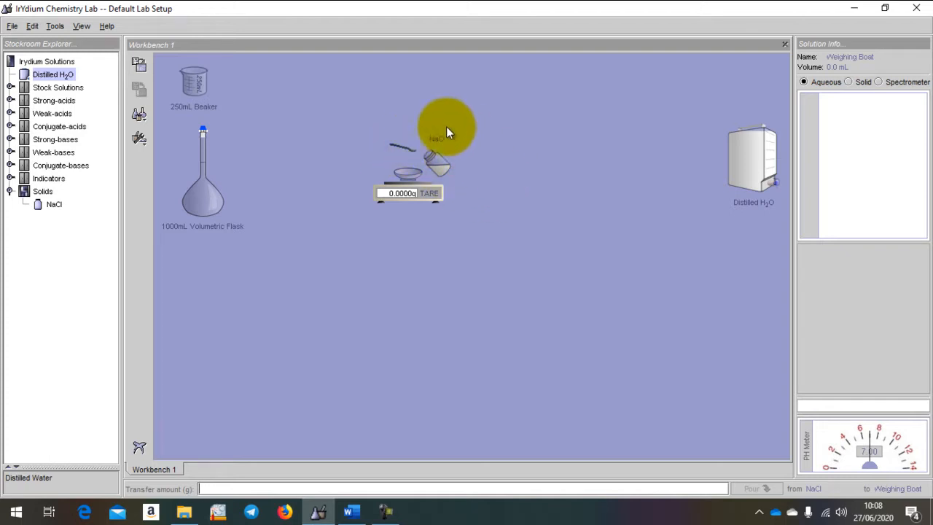
pyautogui.click(444, 164)
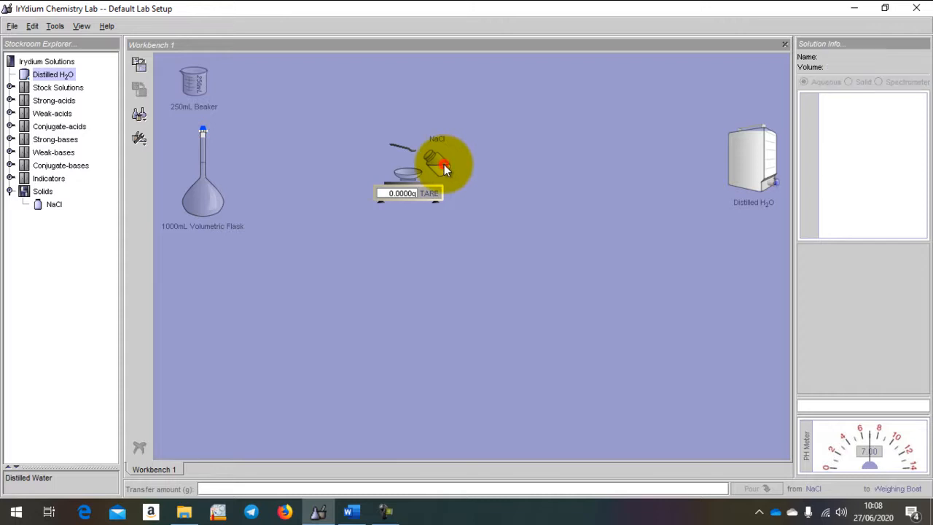
pyautogui.click(210, 489)
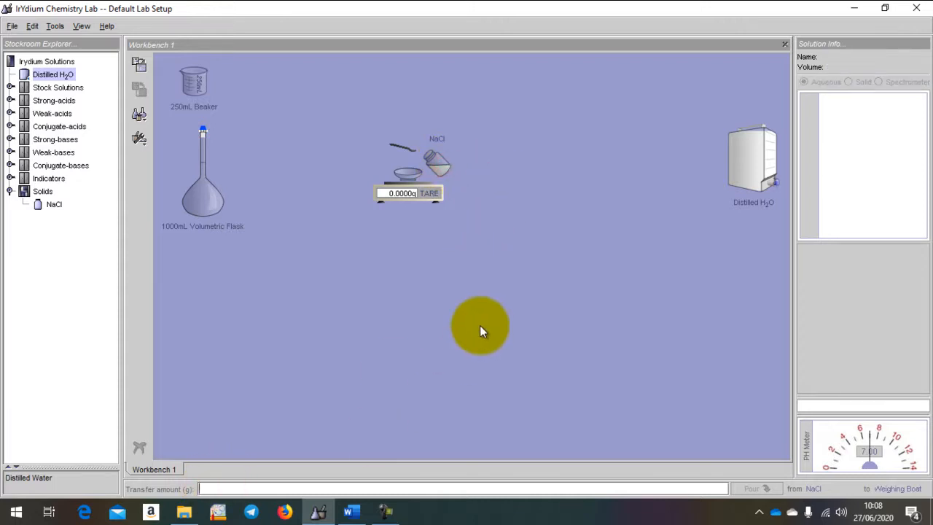
pyautogui.write('5.85')
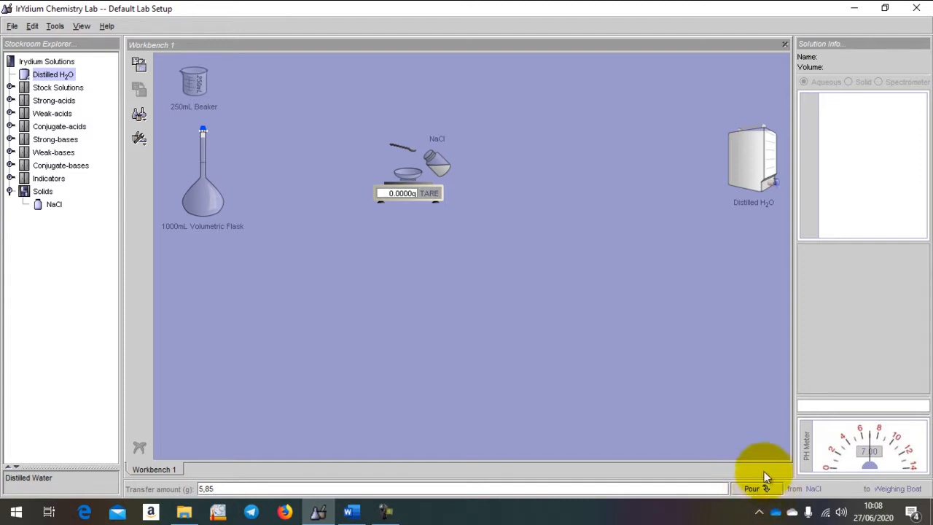
pyautogui.click(745, 491)
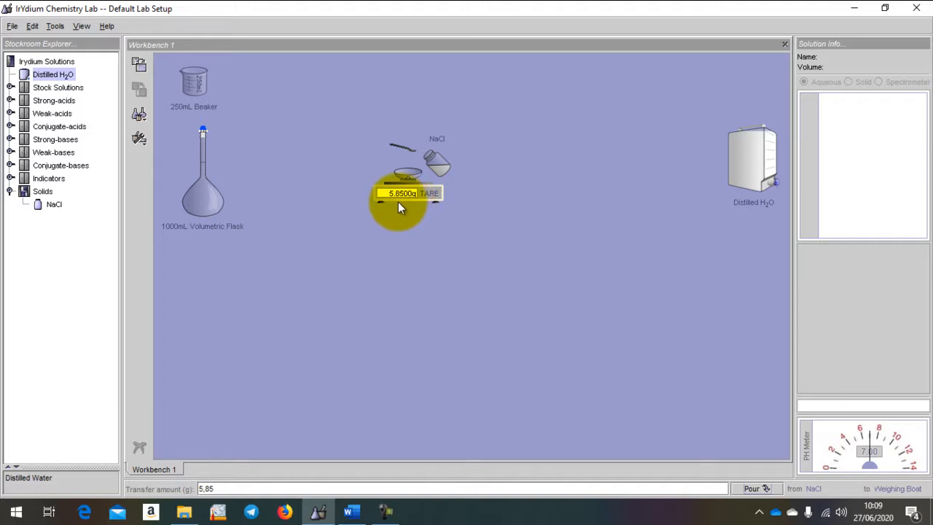
# Park the NaCl bottle below the Distilled H2O container and move the weighing boat off the scale to below the 1000mL Volumetric Flask
pyautogui.moveTo(436, 166); pyautogui.dragTo(744, 245)
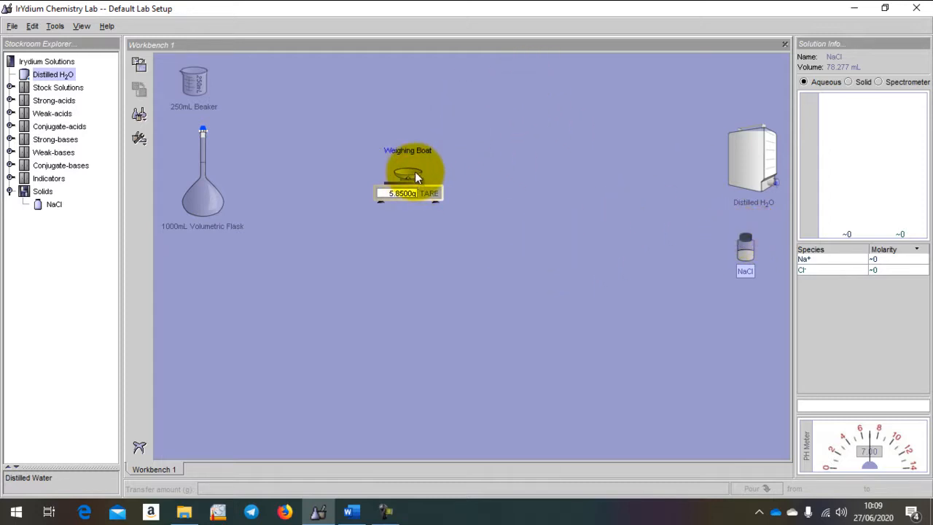
pyautogui.moveTo(415, 171); pyautogui.dragTo(199, 259)
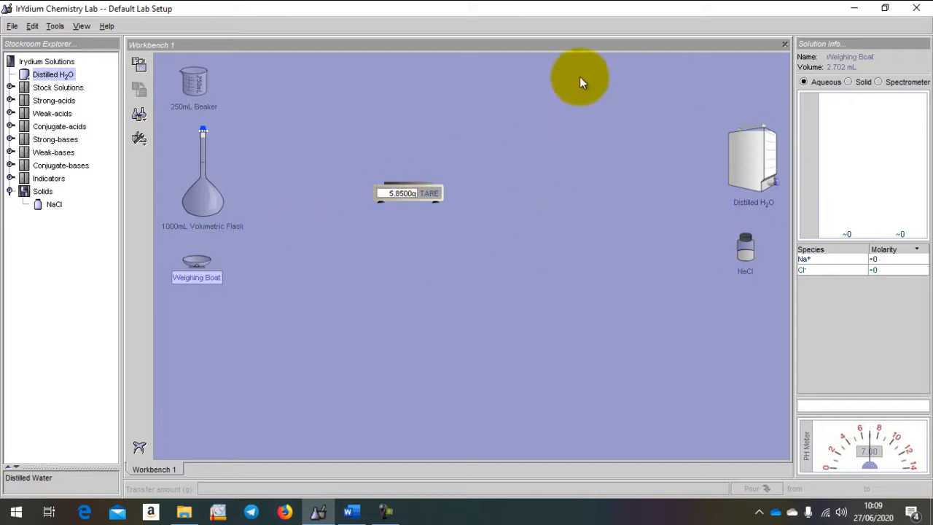
# Transfer 5,85 g of NaCl from the weighing boat into the 250mL Beaker, and return the boat to below the 1000mL Volumetric Flask
pyautogui.click(202, 78)
pyautogui.moveTo(201, 79); pyautogui.dragTo(313, 290)
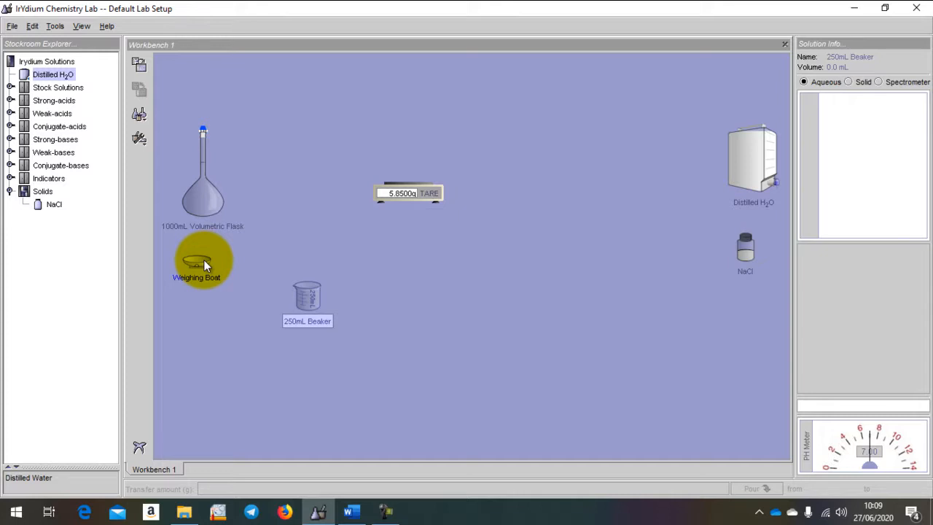
pyautogui.moveTo(204, 259); pyautogui.dragTo(314, 278)
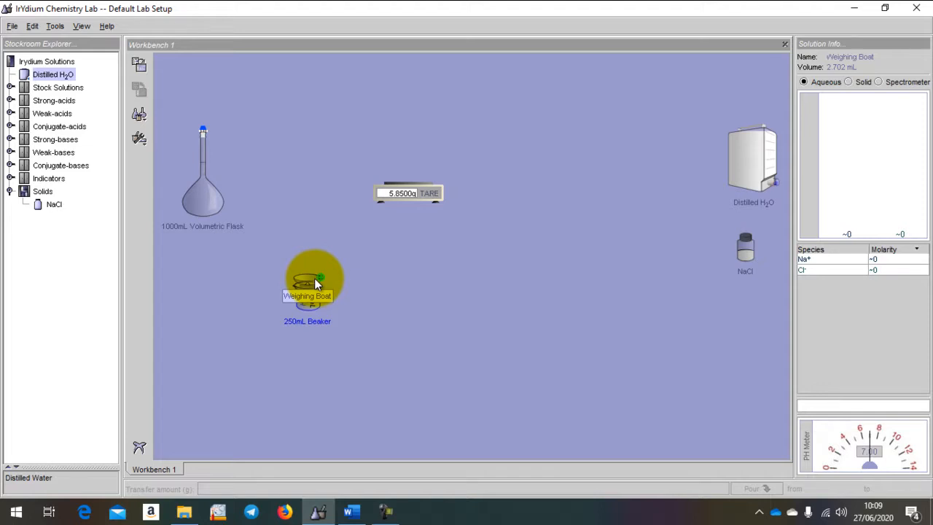
pyautogui.moveTo(314, 277); pyautogui.dragTo(314, 278)
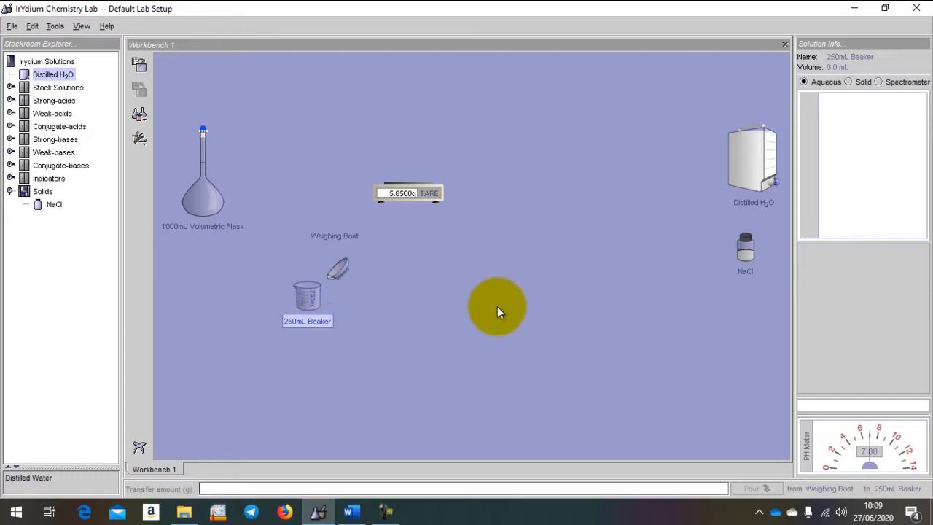
pyautogui.click(339, 274)
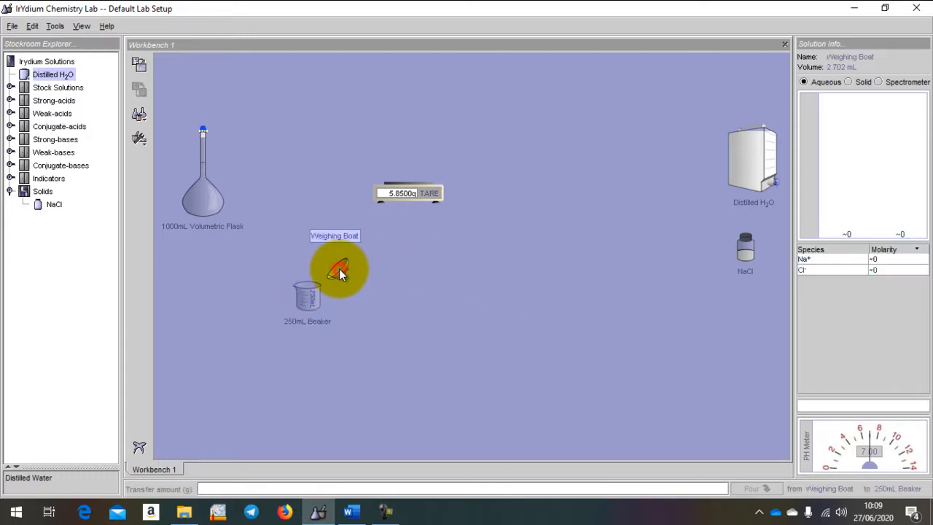
pyautogui.click(211, 490)
pyautogui.write('5.85')
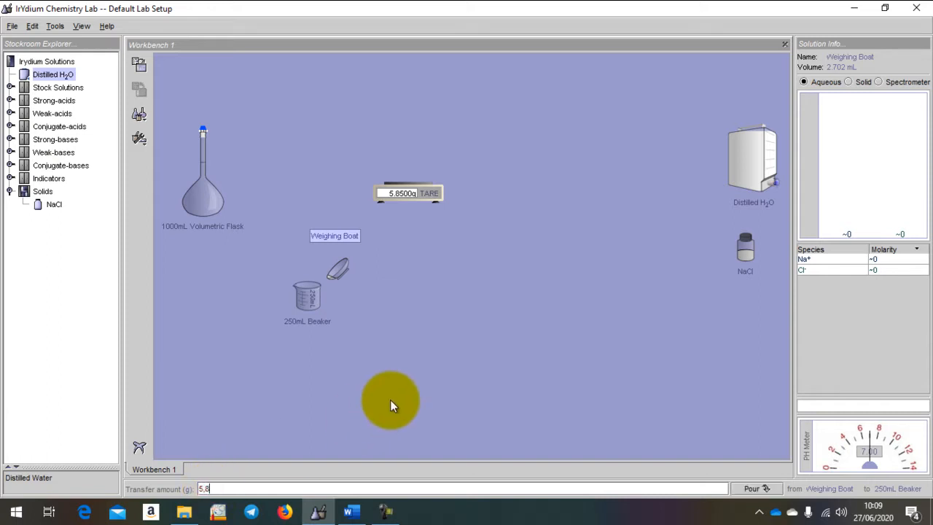
pyautogui.click(762, 493)
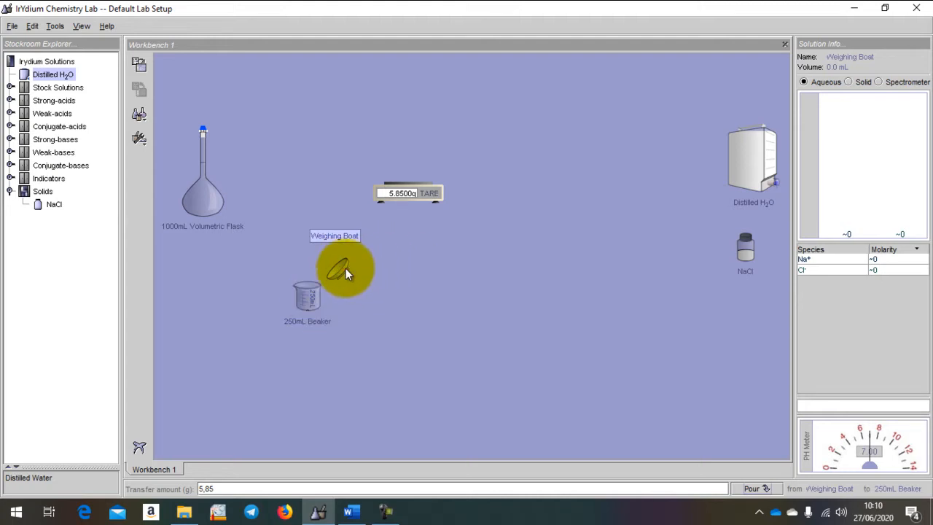
pyautogui.moveTo(345, 268); pyautogui.dragTo(191, 274)
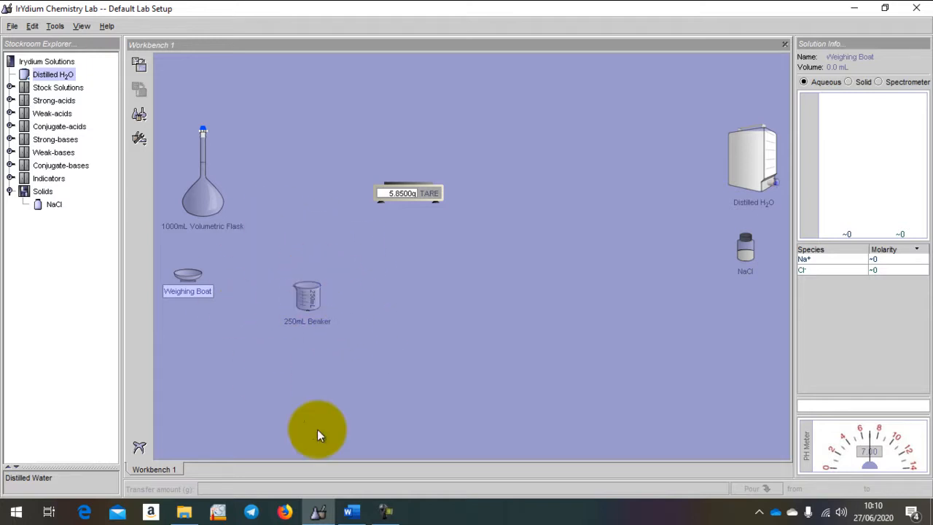
# Pour 100 mL of Distilled H2O into the 250mL Beaker with the NaCl and return the water container above the NaCl bottle
pyautogui.moveTo(763, 146); pyautogui.dragTo(498, 250)
pyautogui.moveTo(309, 293); pyautogui.dragTo(520, 317)
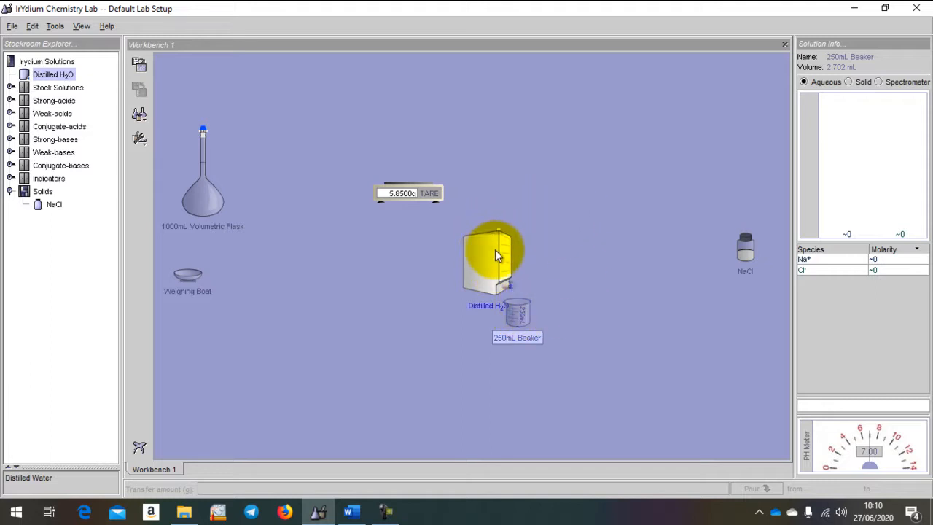
pyautogui.moveTo(491, 250); pyautogui.dragTo(499, 261)
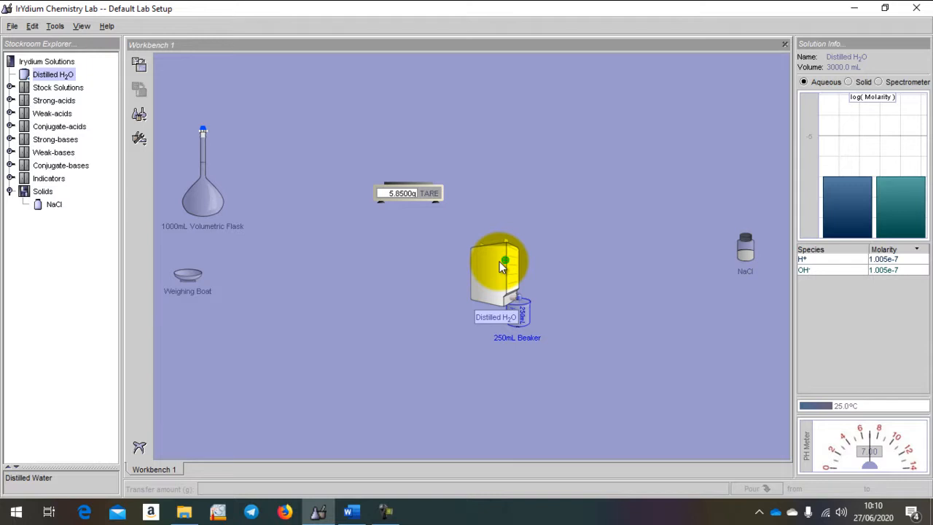
pyautogui.moveTo(500, 263); pyautogui.dragTo(501, 262)
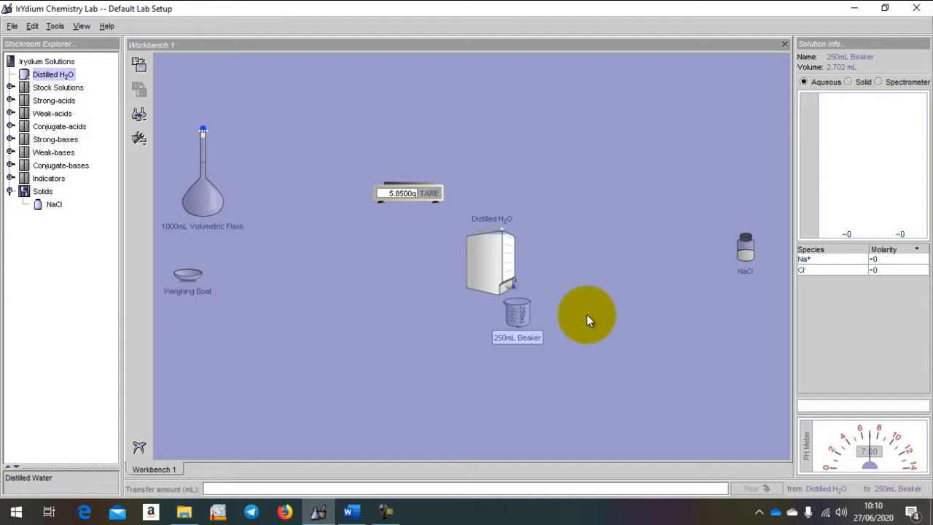
pyautogui.click(231, 487)
pyautogui.write('100')
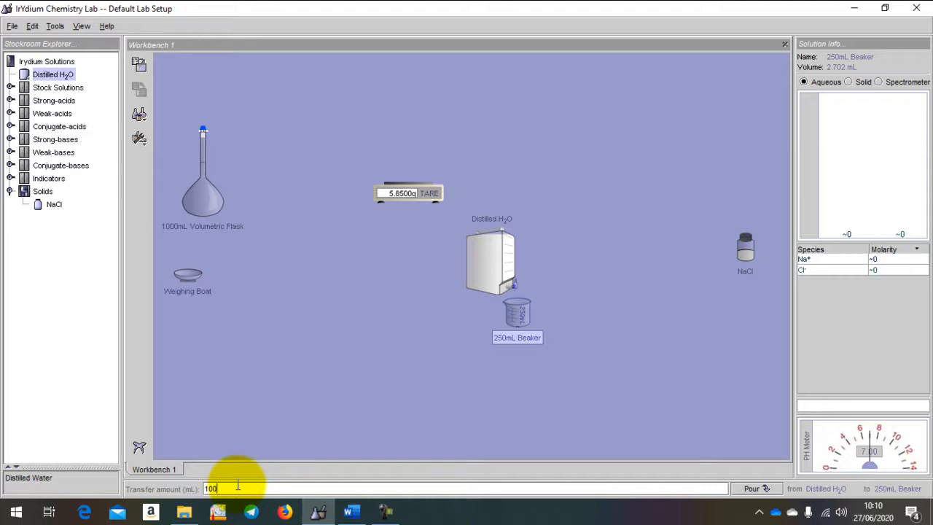
pyautogui.click(759, 487)
pyautogui.moveTo(487, 255); pyautogui.dragTo(730, 166)
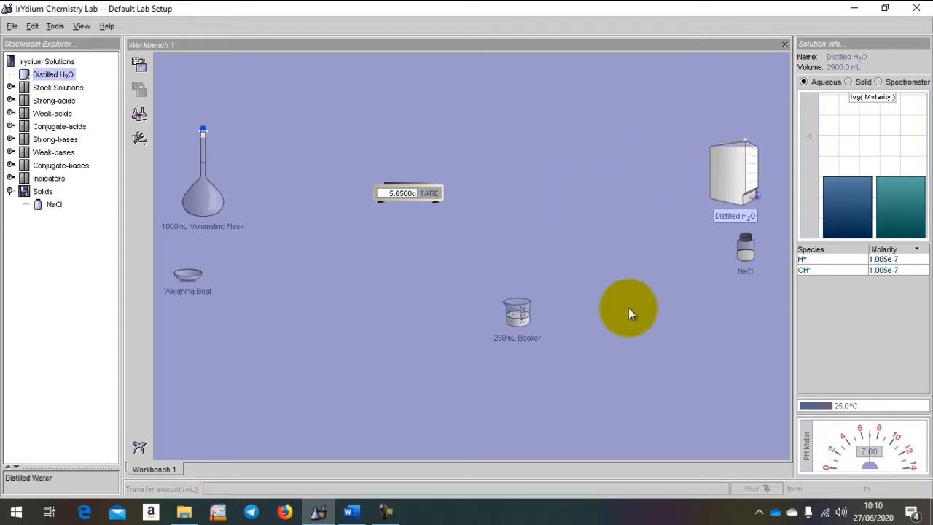
pyautogui.click(517, 312)
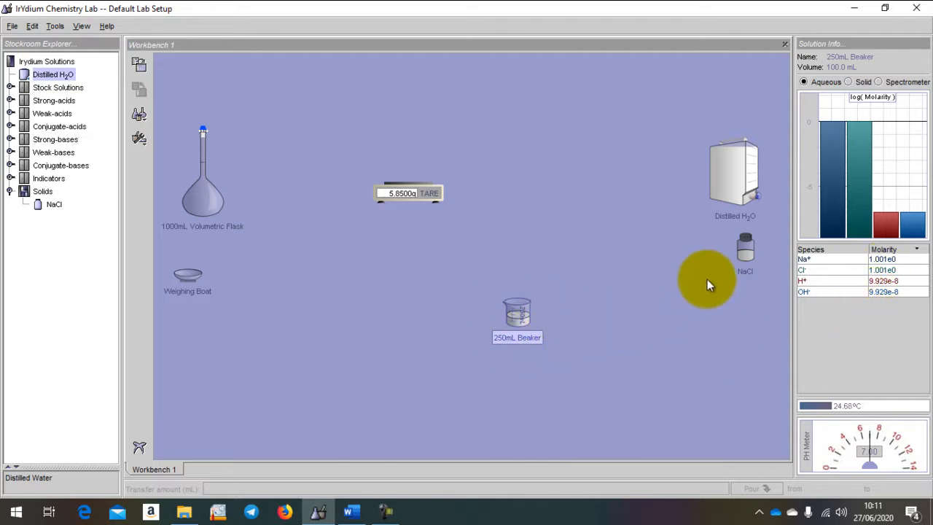
# Move the 1000mL Volumetric Flask below the scale and pour 100 mL of solution into it from the 250mL Beaker
pyautogui.click(205, 185)
pyautogui.moveTo(205, 185); pyautogui.dragTo(416, 329)
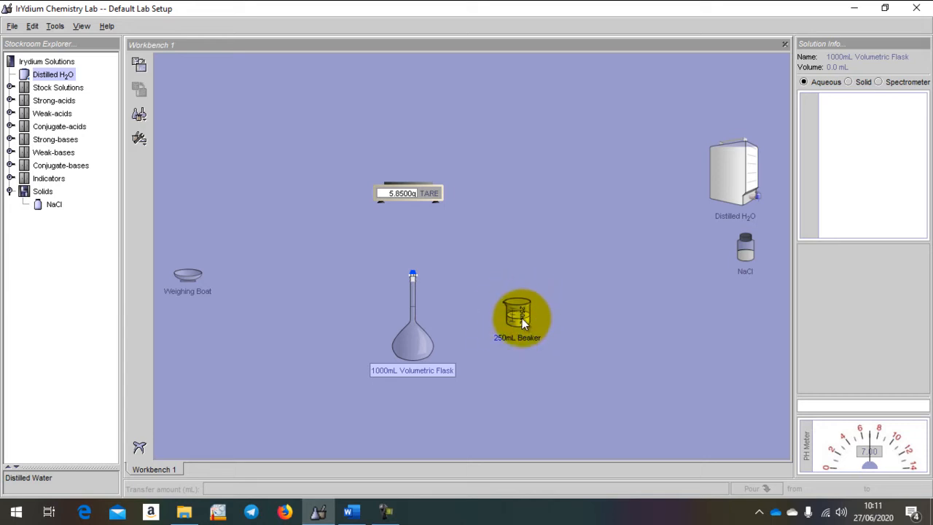
pyautogui.moveTo(522, 318); pyautogui.dragTo(414, 273)
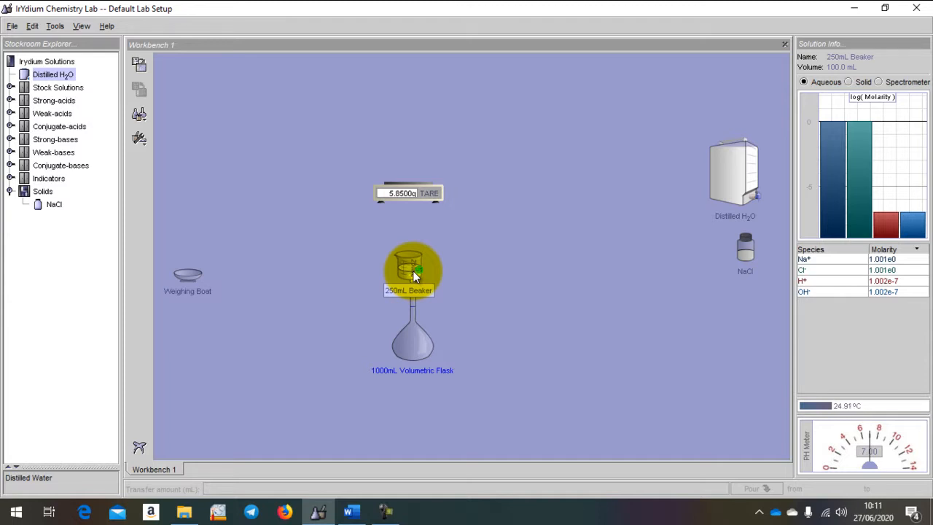
pyautogui.moveTo(413, 271); pyautogui.dragTo(413, 271)
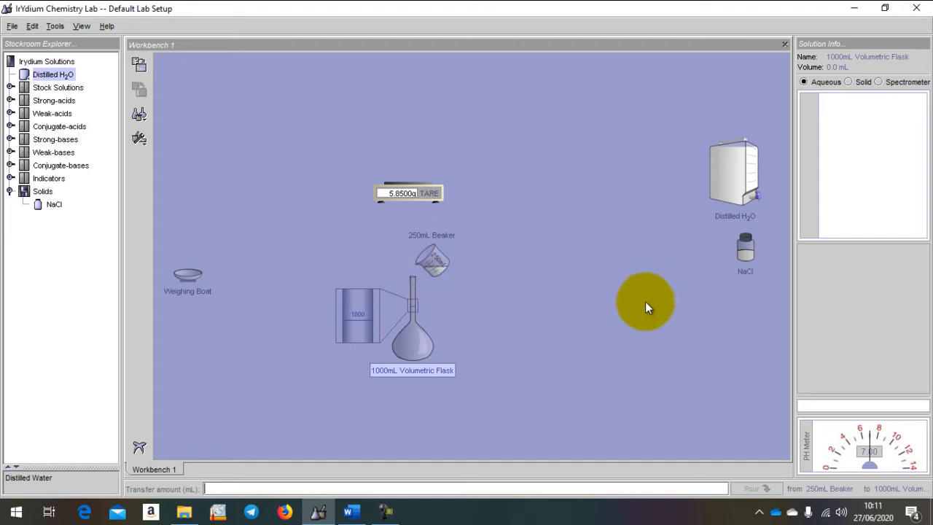
pyautogui.click(433, 259)
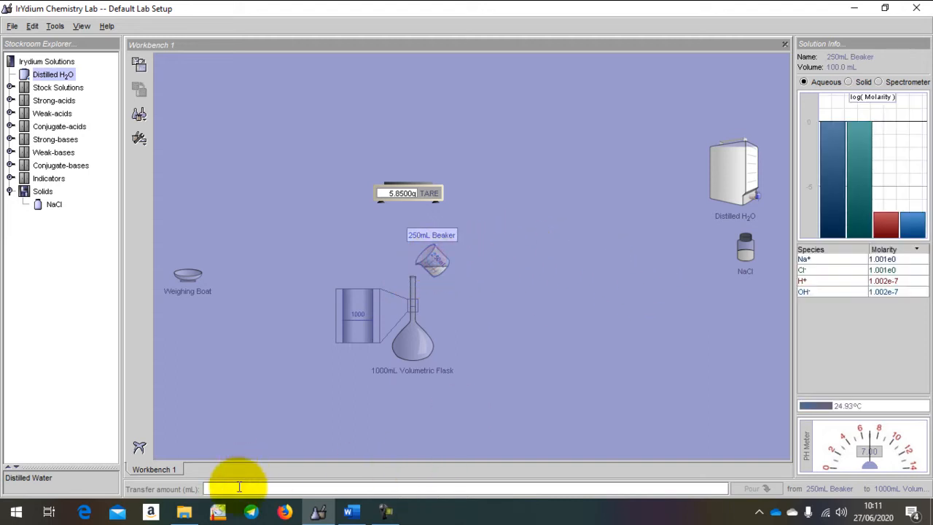
pyautogui.click(235, 488)
pyautogui.write('1')
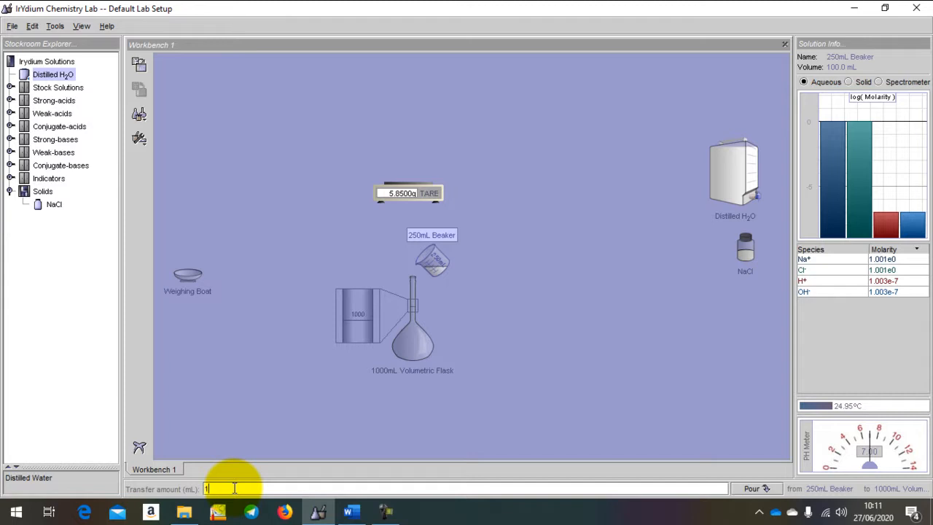
pyautogui.write('00')
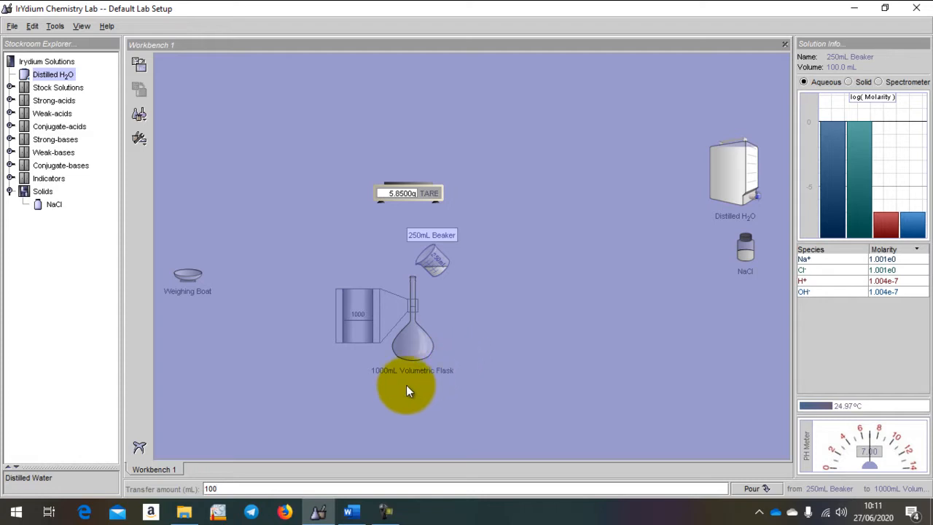
pyautogui.click(753, 488)
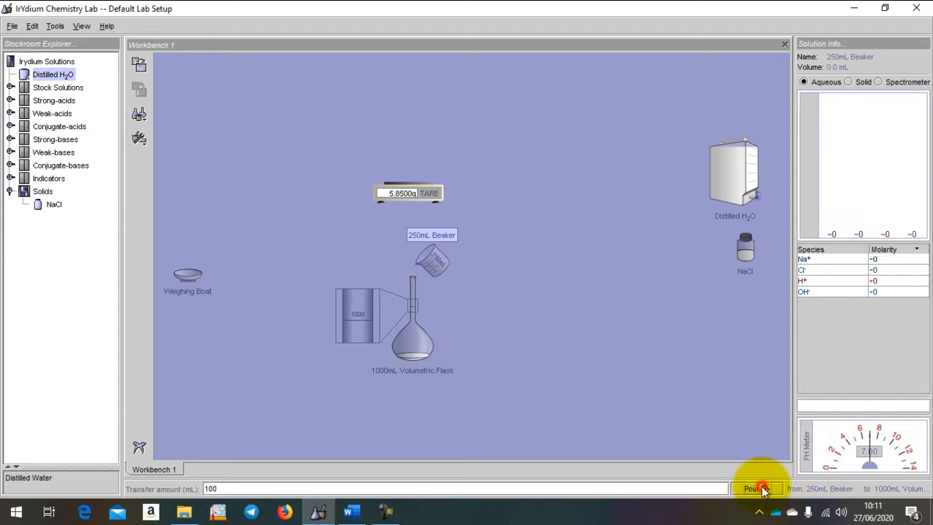
# Take the 250mL Beaker out of its pouring position over the flask and park it below the NaCl bottle
pyautogui.click(436, 260)
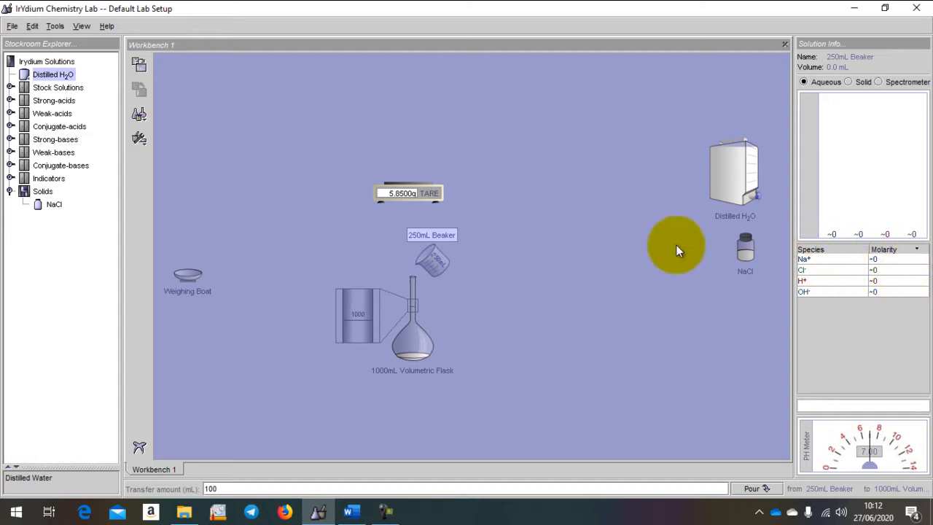
pyautogui.click(439, 260)
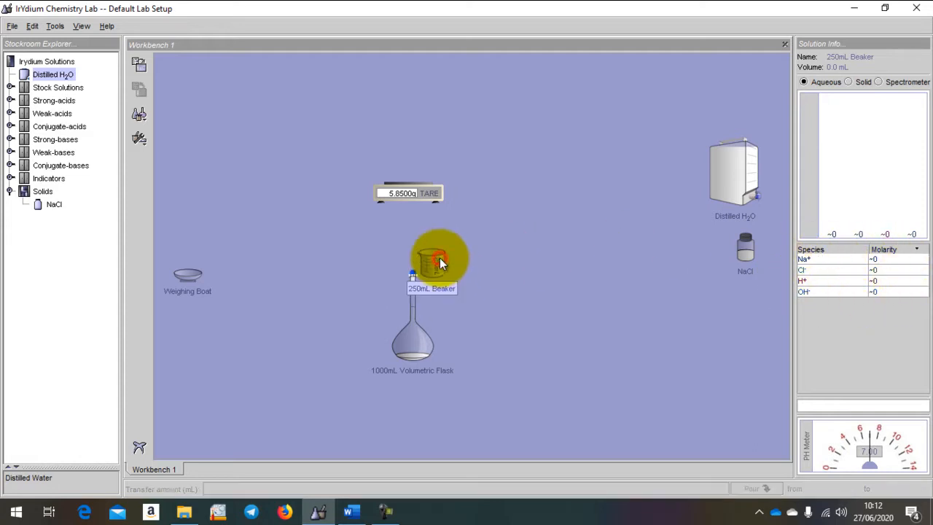
pyautogui.moveTo(438, 266); pyautogui.dragTo(749, 305)
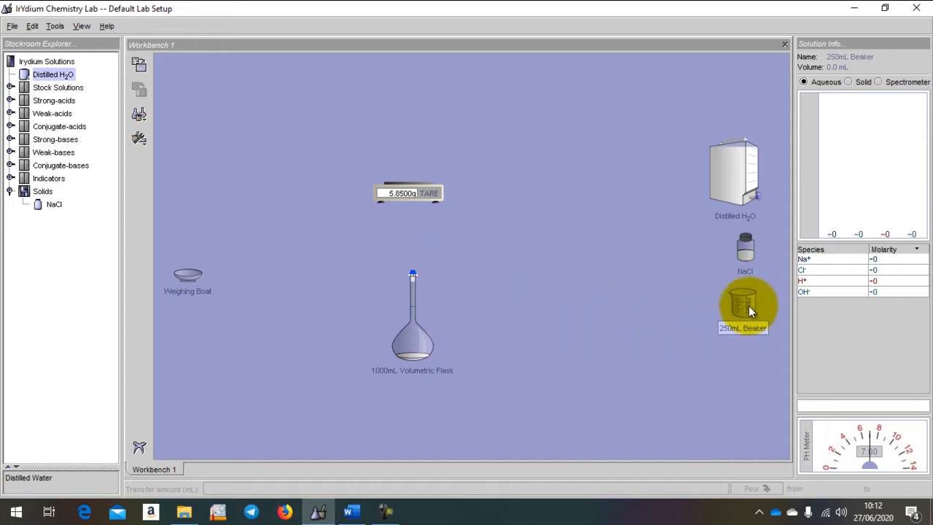
# Move the 1000mL Volumetric Flask into open space and add 900 mL of Distilled H2O to it
pyautogui.click(402, 343)
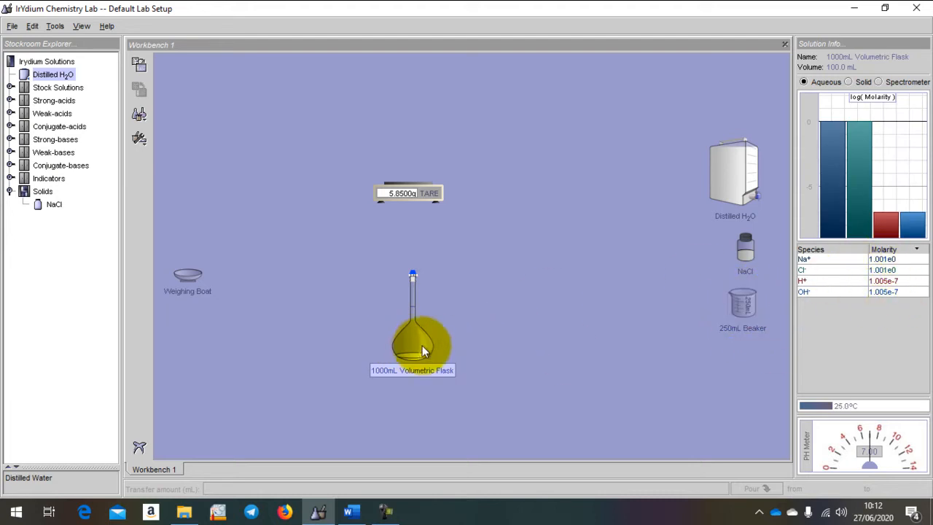
pyautogui.moveTo(418, 341); pyautogui.dragTo(517, 345)
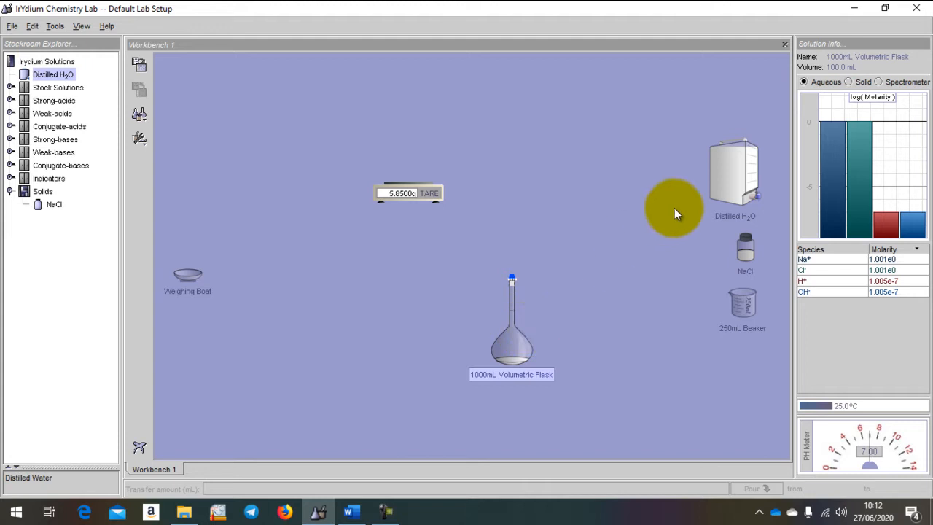
pyautogui.moveTo(746, 171); pyautogui.dragTo(503, 257)
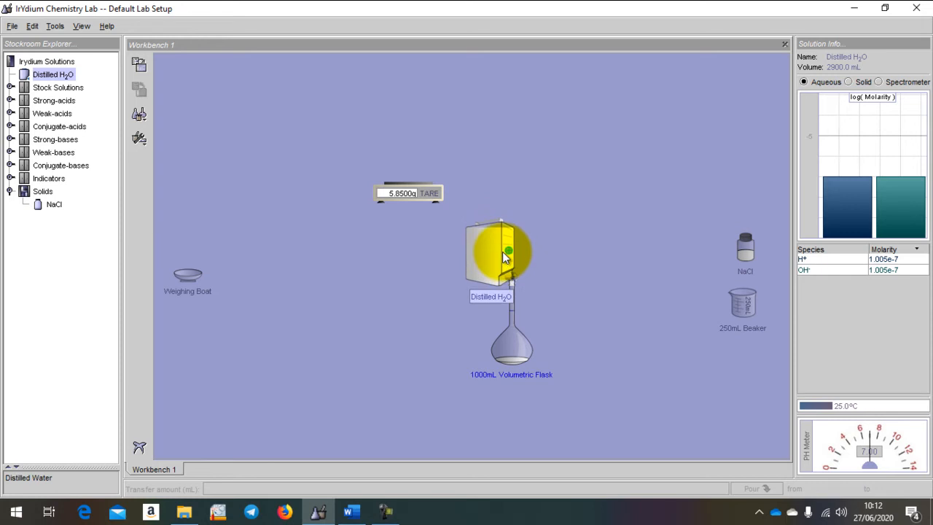
pyautogui.moveTo(502, 252); pyautogui.dragTo(502, 251)
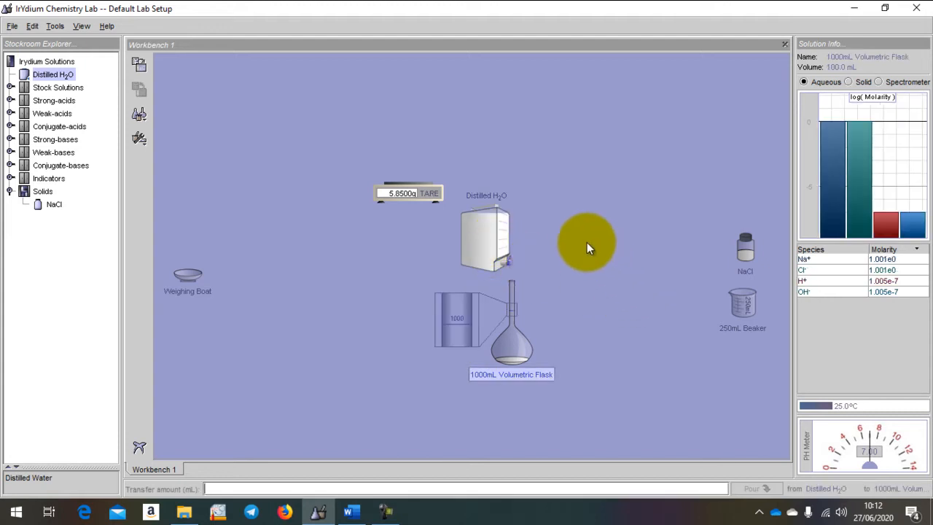
pyautogui.click(495, 232)
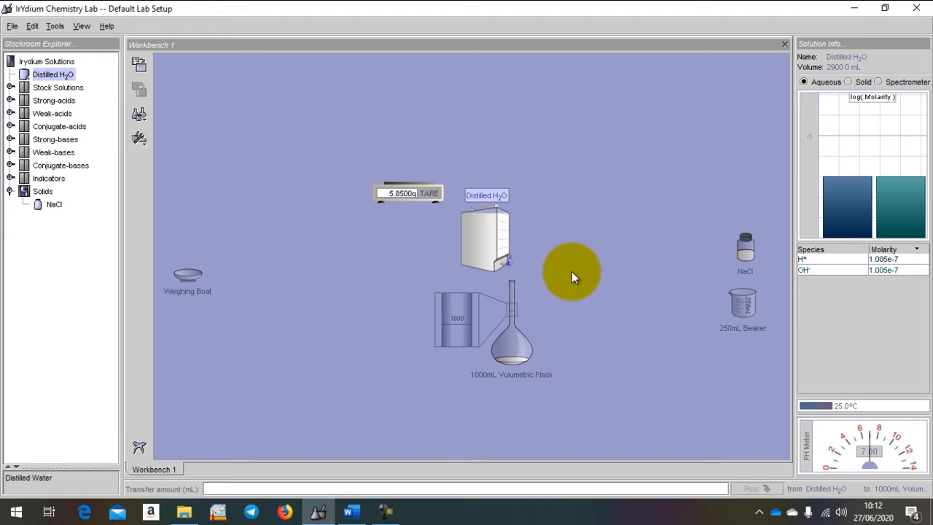
pyautogui.click(217, 488)
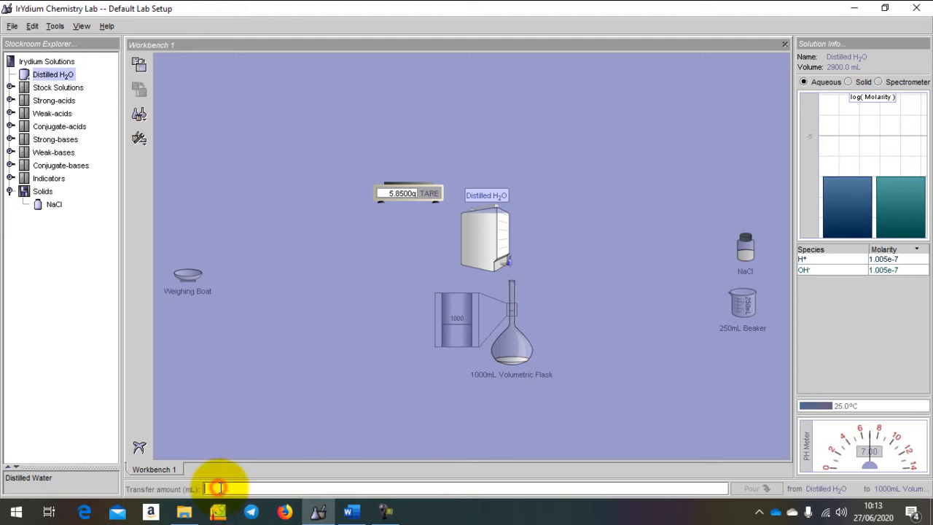
pyautogui.write('900')
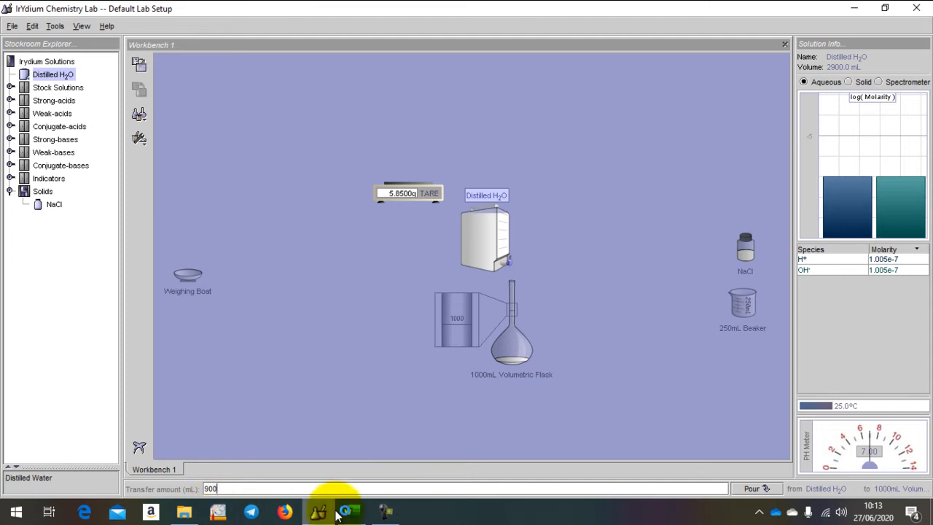
pyautogui.click(765, 492)
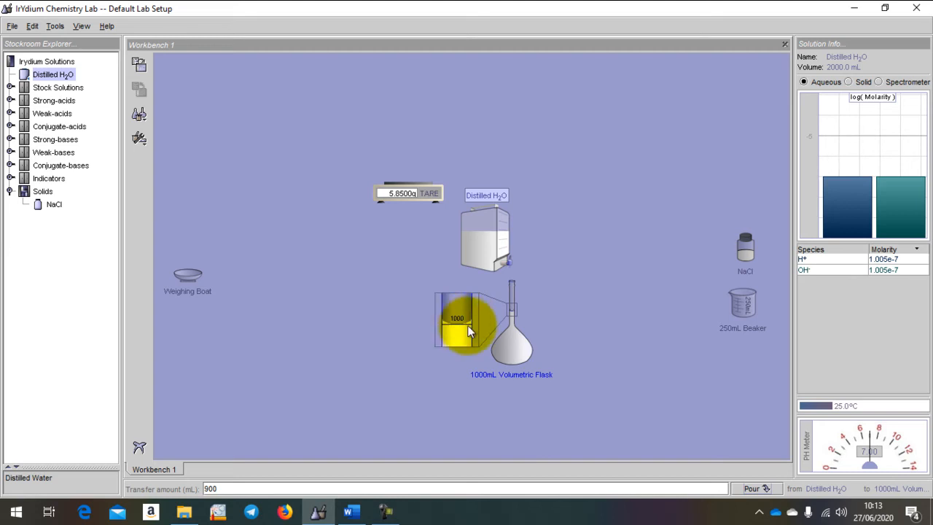
# Return the Distilled H2O container above the NaCl bottle and check the species molarities in the 1000mL Volumetric Flask
pyautogui.moveTo(491, 230); pyautogui.dragTo(743, 174)
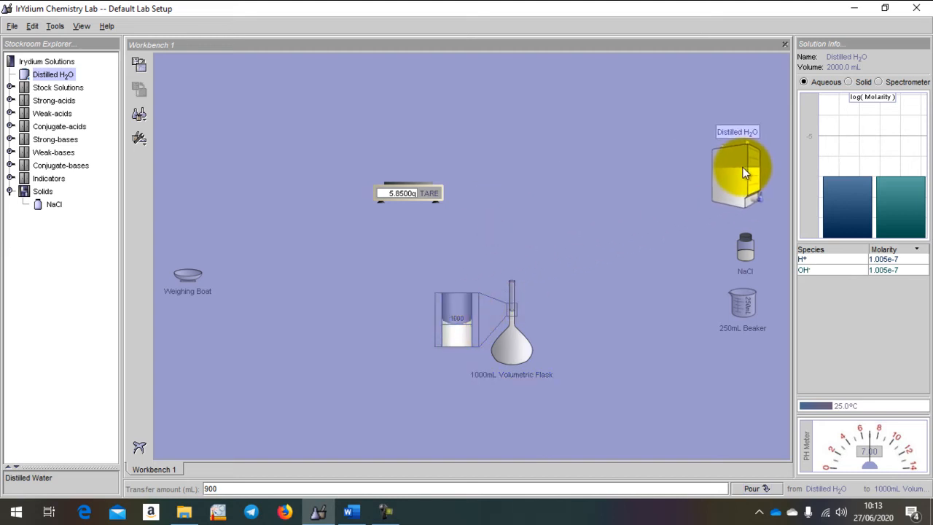
pyautogui.click(512, 354)
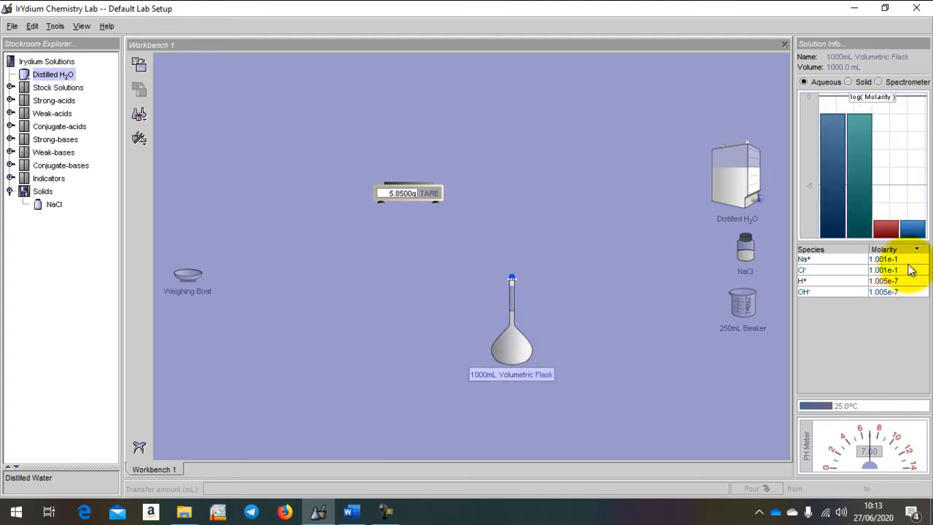